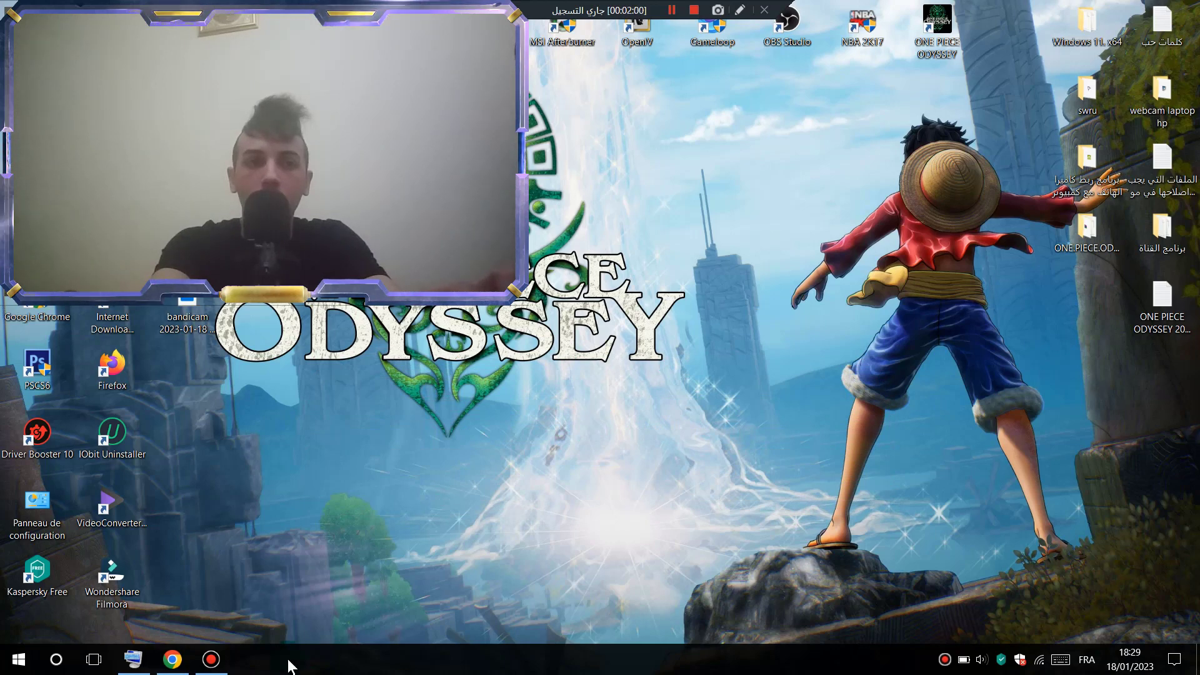
- Examine the minimum and recommended system requirements on the ONE PIECE ODYSSEY Steam page in Chrome
{"action": "left_click", "coordinate": [185, 665]}
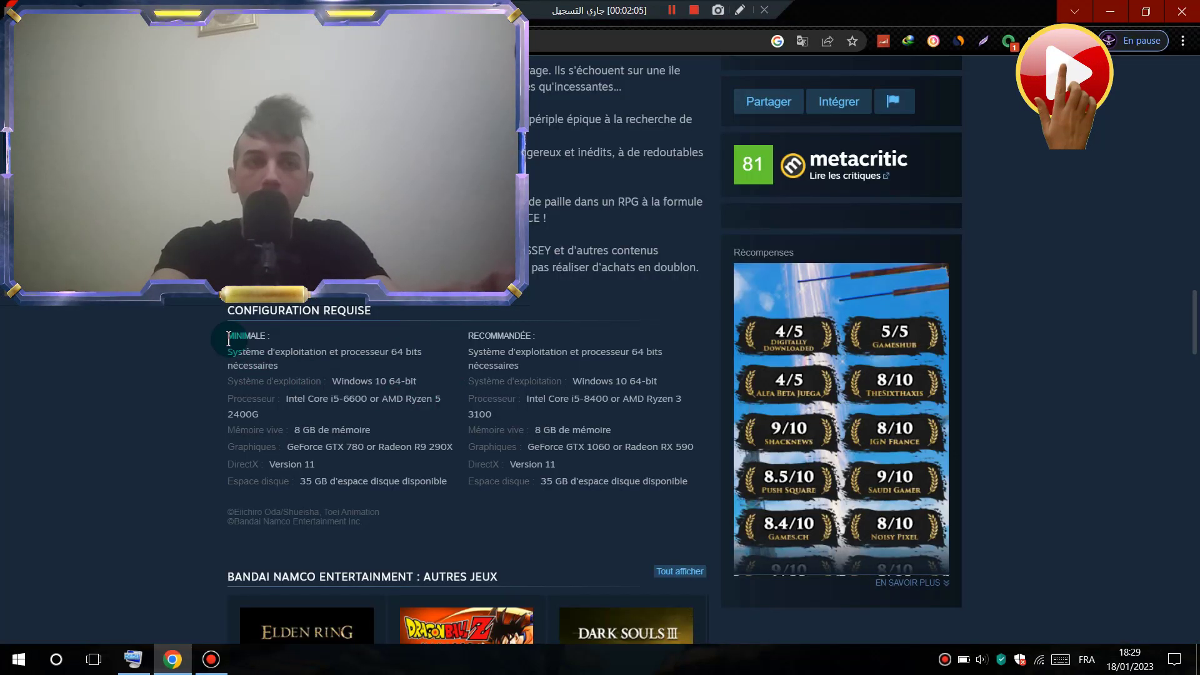
{"action": "left_click_drag", "start_coordinate": [223, 331], "coordinate": [688, 481]}
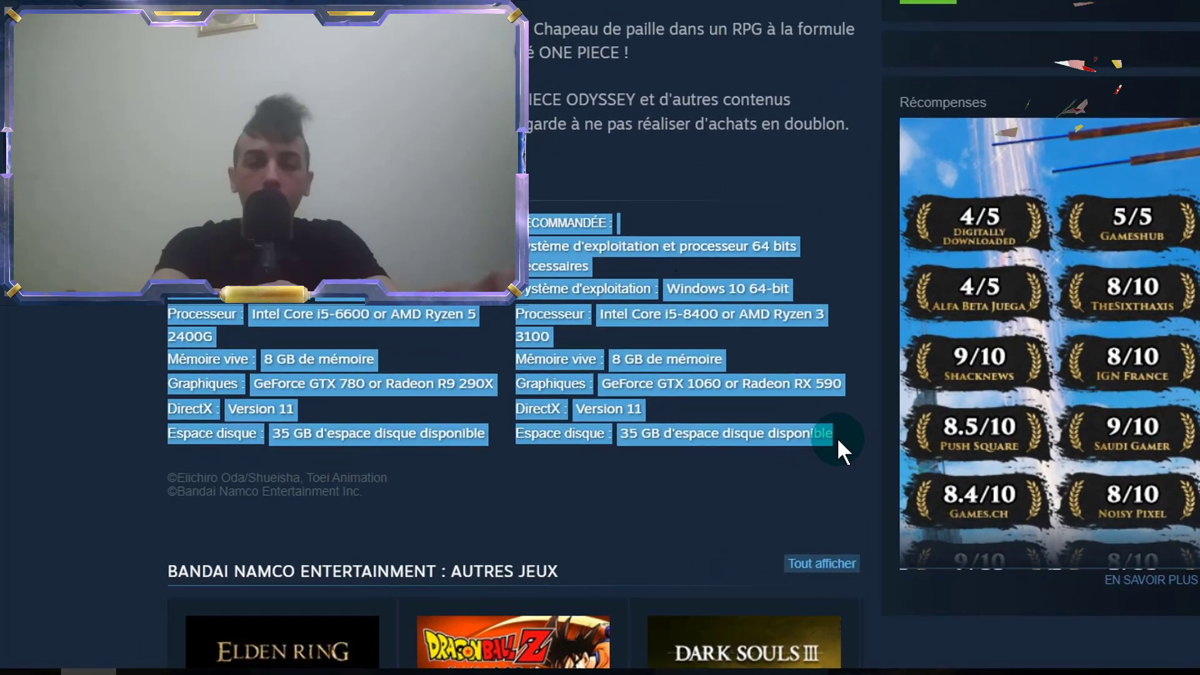
{"action": "left_click", "coordinate": [690, 484]}
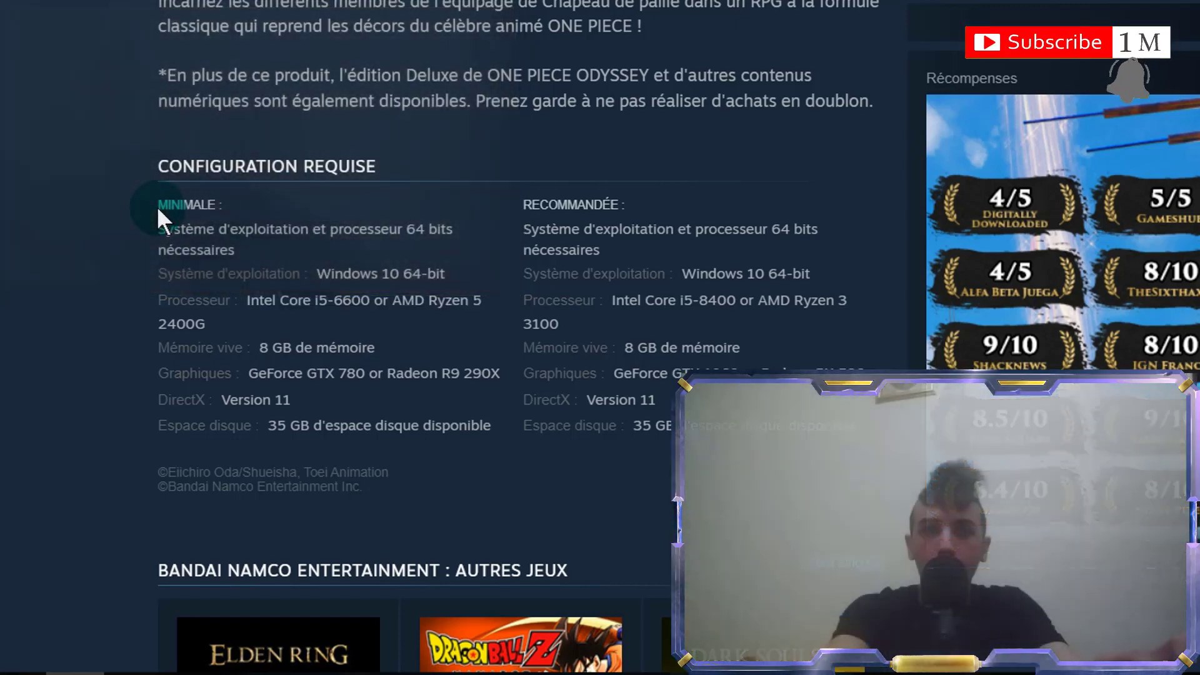
{"action": "left_click", "coordinate": [158, 211]}
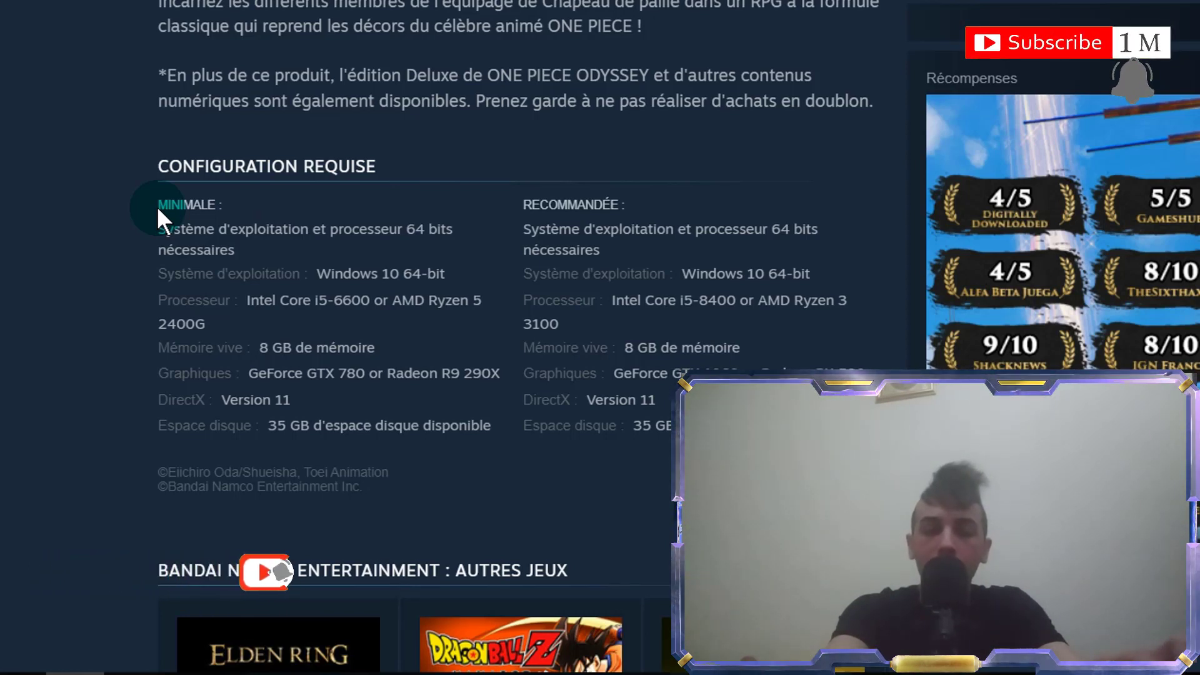
{"action": "left_click_drag", "start_coordinate": [160, 204], "coordinate": [459, 425]}
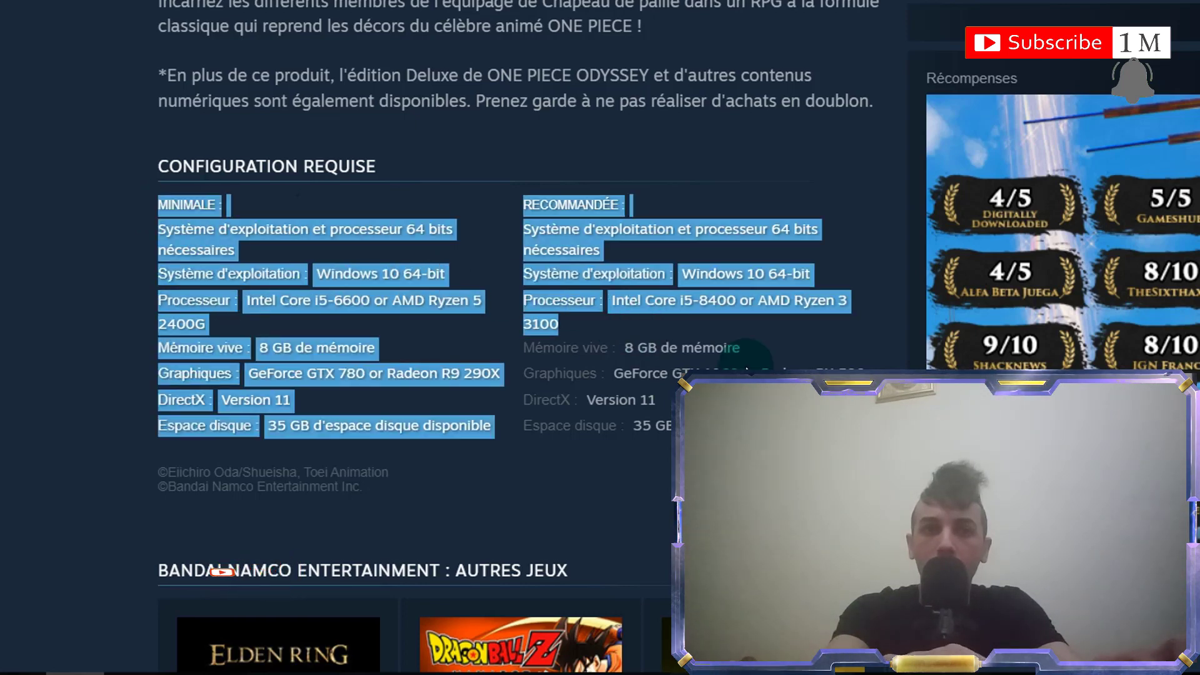
{"action": "left_click", "coordinate": [459, 425]}
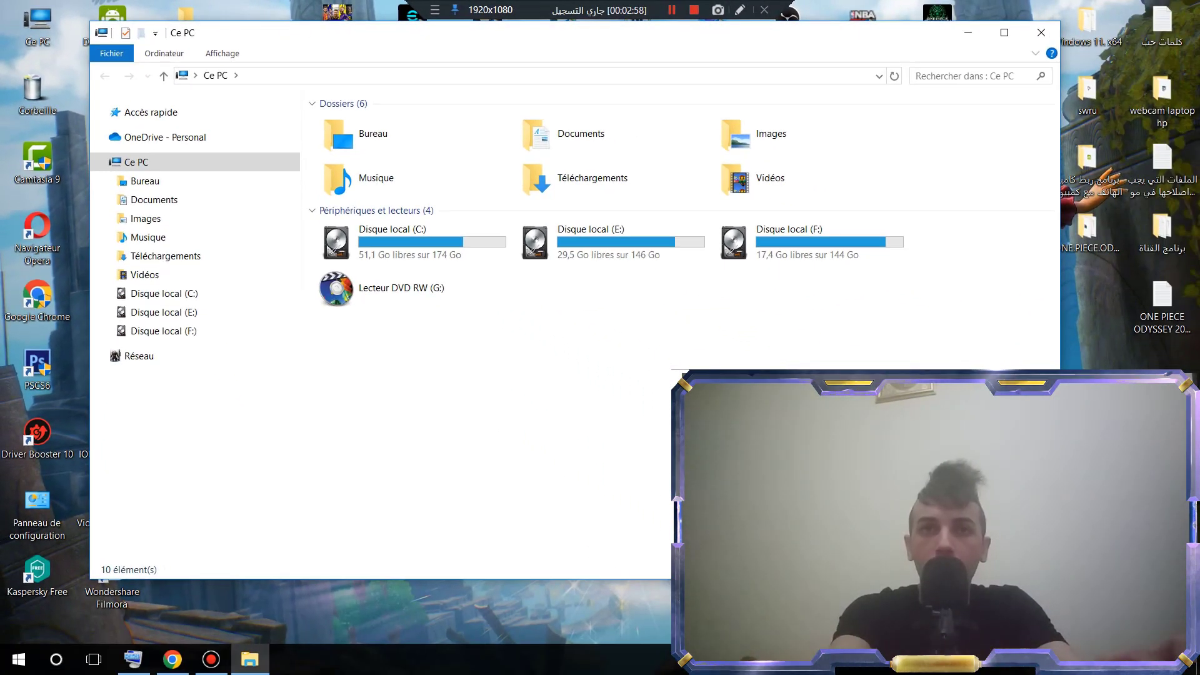
- Run Disk Cleanup on local disk F: with the DirectX shader cache and Recycle Bin selected, and accept the drive's properties
{"action": "left_click", "coordinate": [787, 242]}
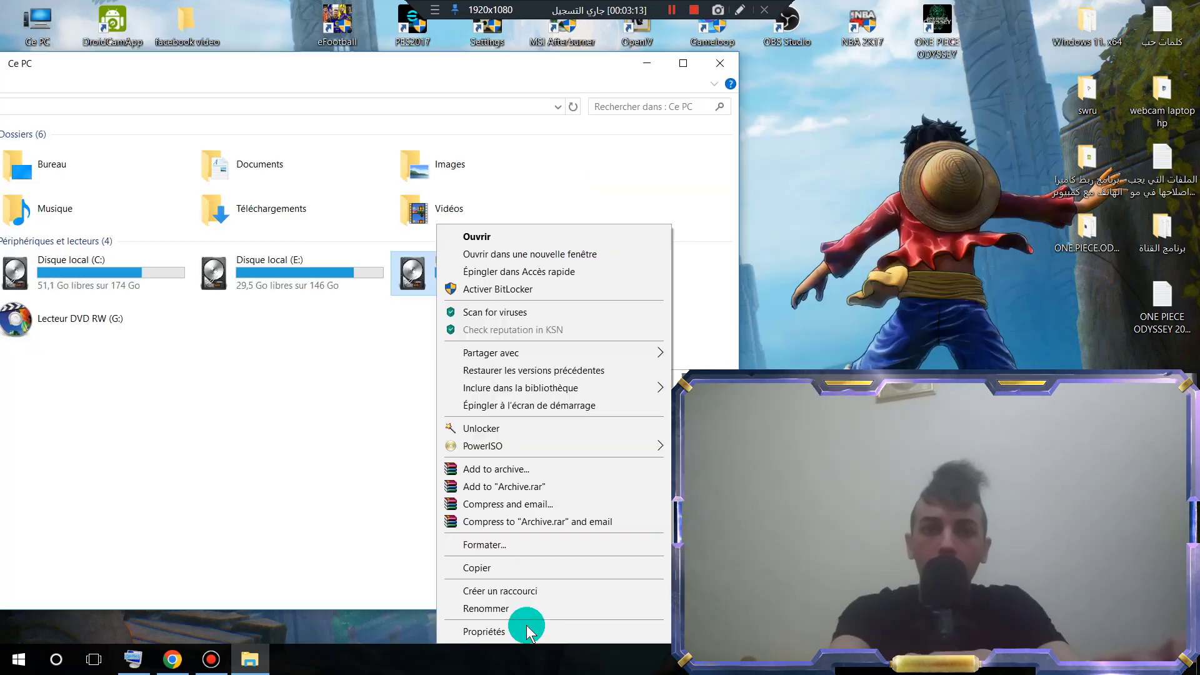
{"action": "left_click", "coordinate": [525, 633]}
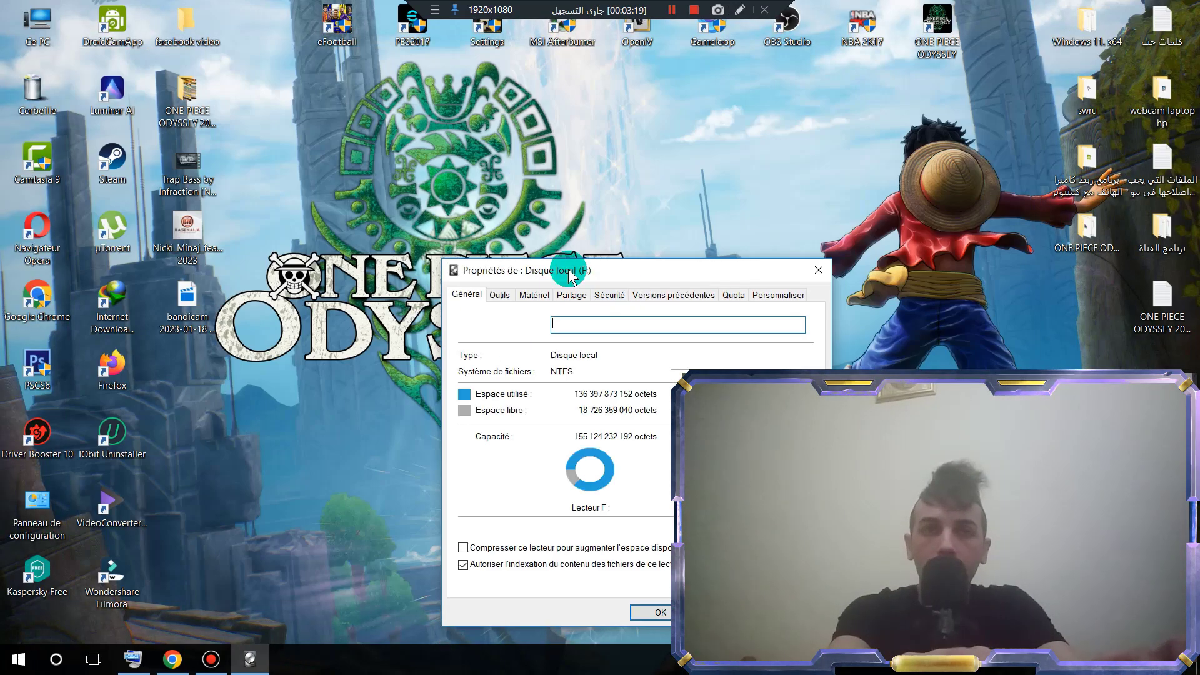
{"action": "left_click_drag", "start_coordinate": [571, 275], "coordinate": [472, 82]}
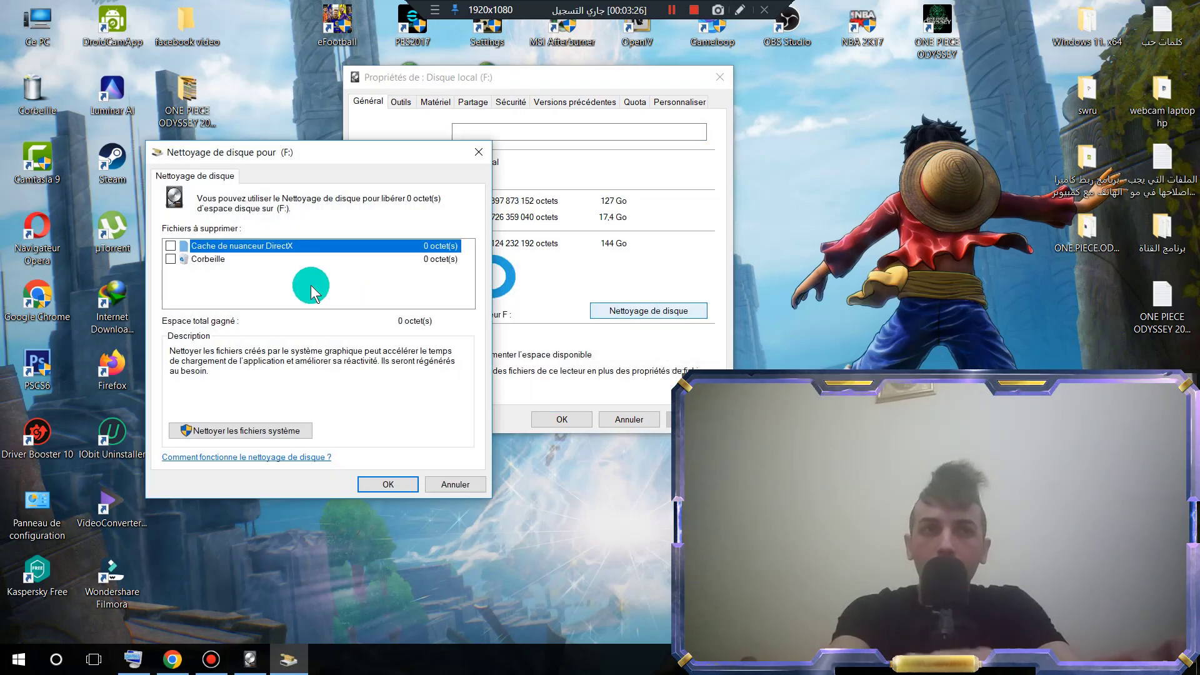
{"action": "left_click", "coordinate": [170, 246]}
{"action": "left_click", "coordinate": [170, 259]}
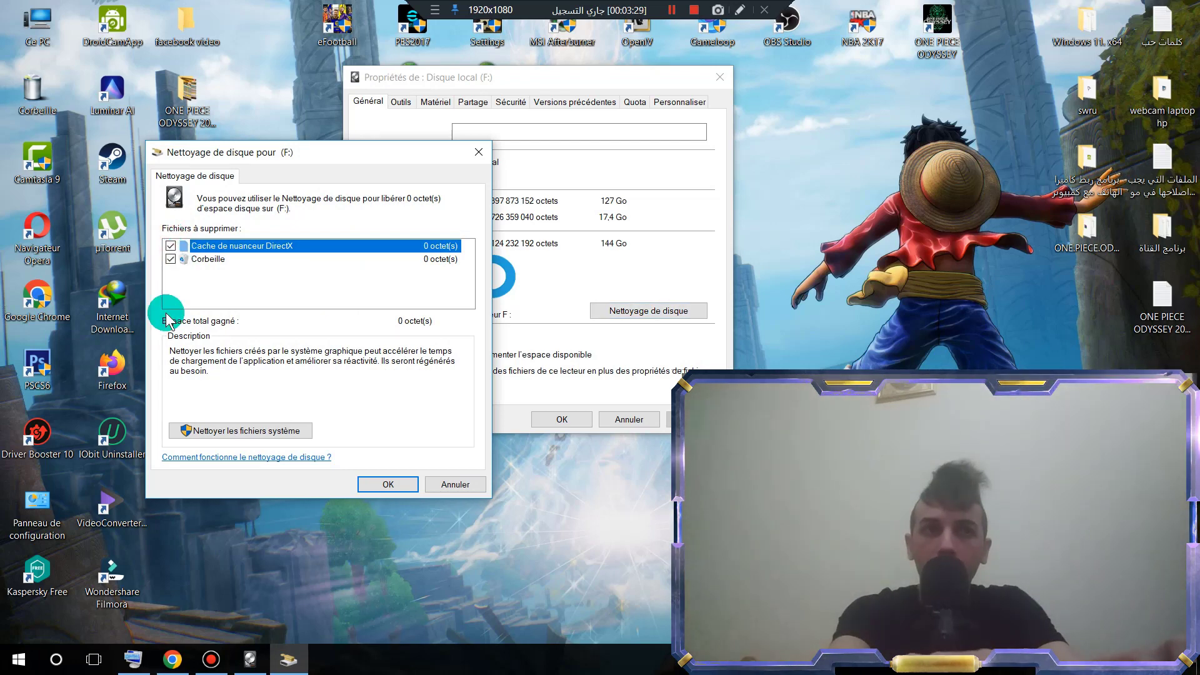
{"action": "left_click", "coordinate": [380, 483]}
{"action": "left_click", "coordinate": [601, 341]}
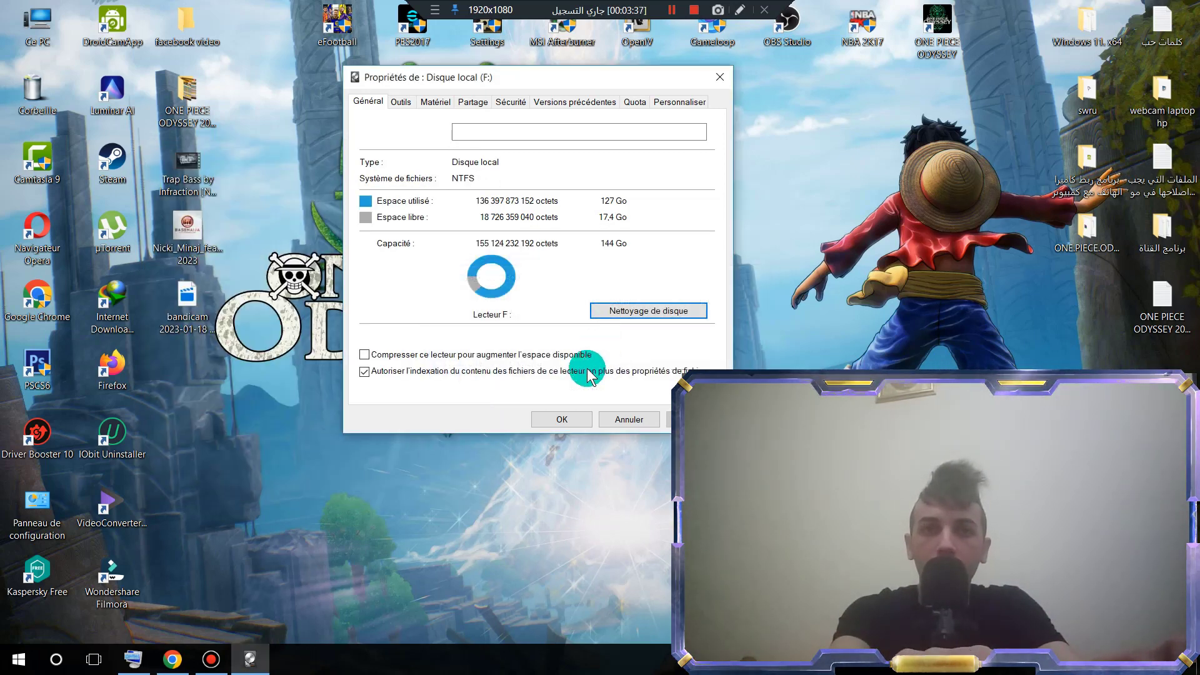
{"action": "left_click", "coordinate": [562, 419]}
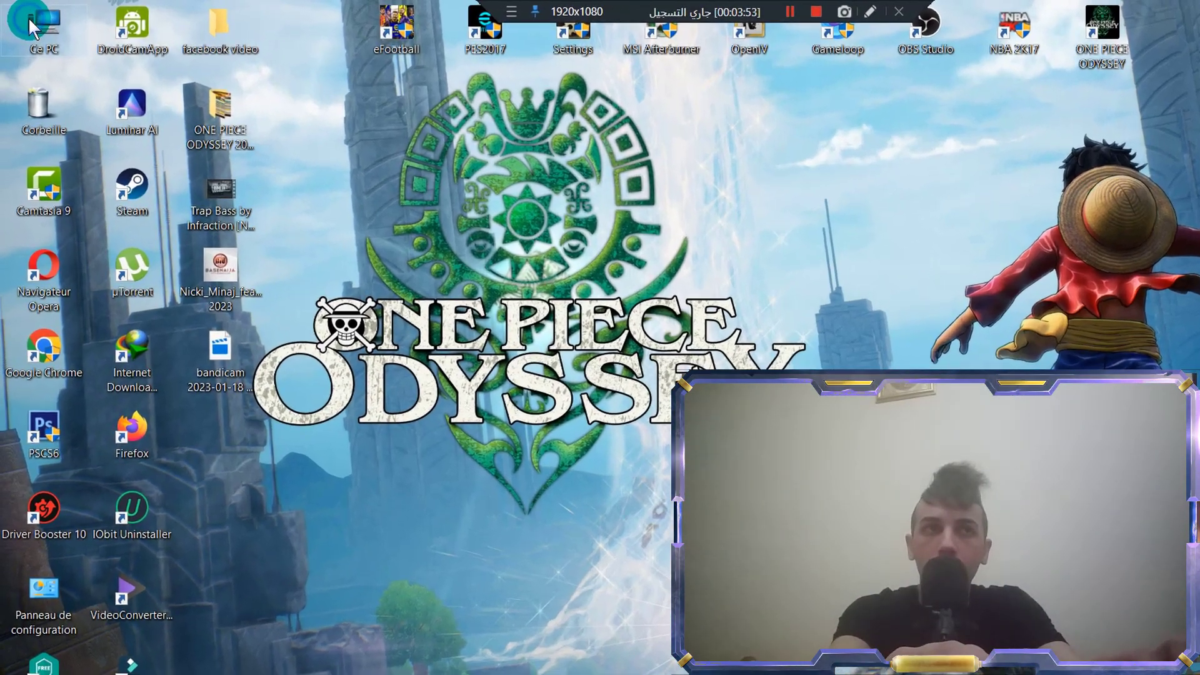
- Try adjusting the Windows visual effects for best performance in the advanced system settings, cancelling both dialogs
{"action": "right_click", "coordinate": [26, 17]}
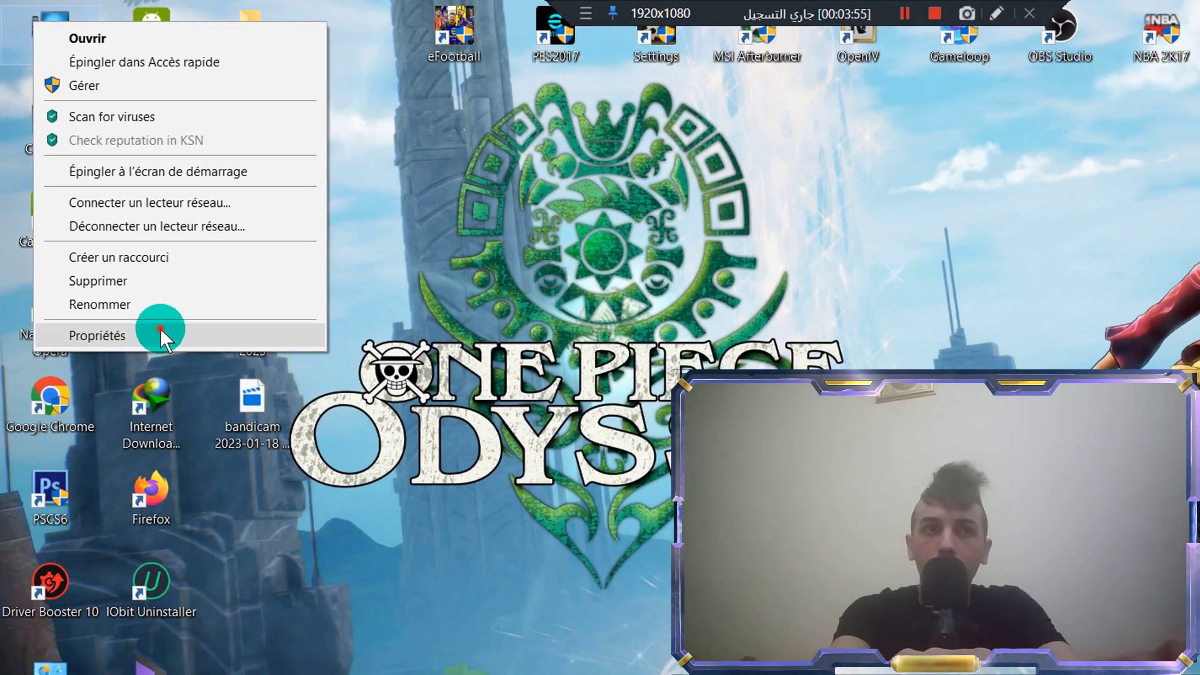
{"action": "left_click", "coordinate": [159, 348]}
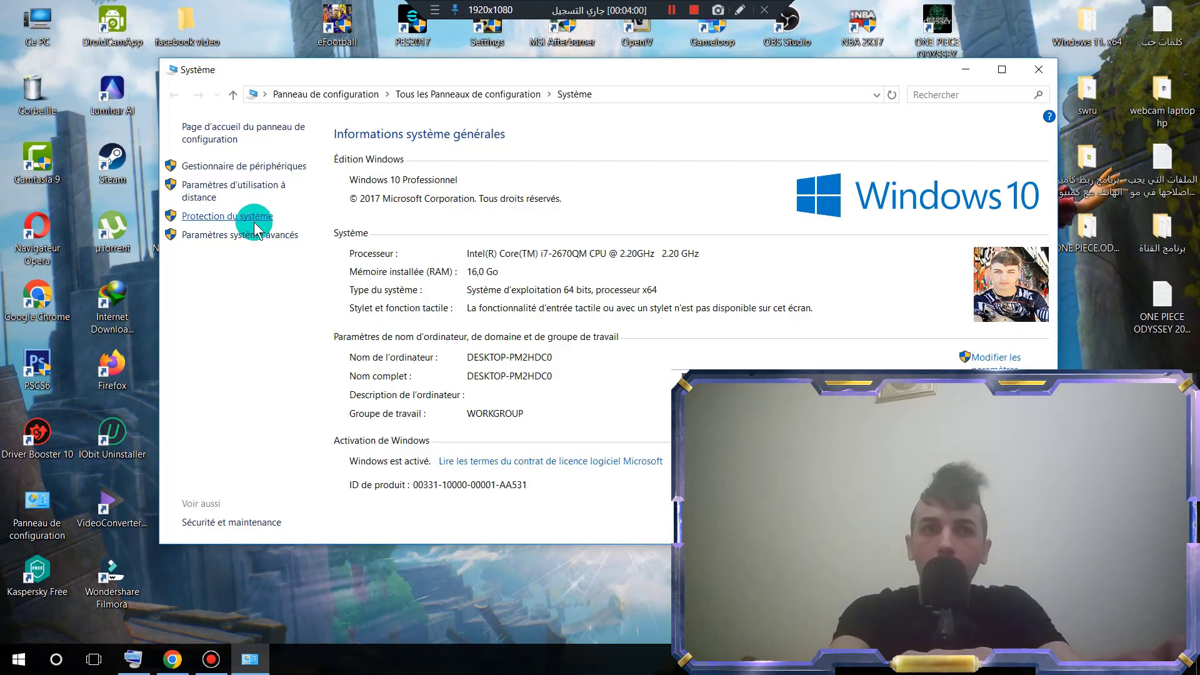
{"action": "left_click", "coordinate": [250, 236]}
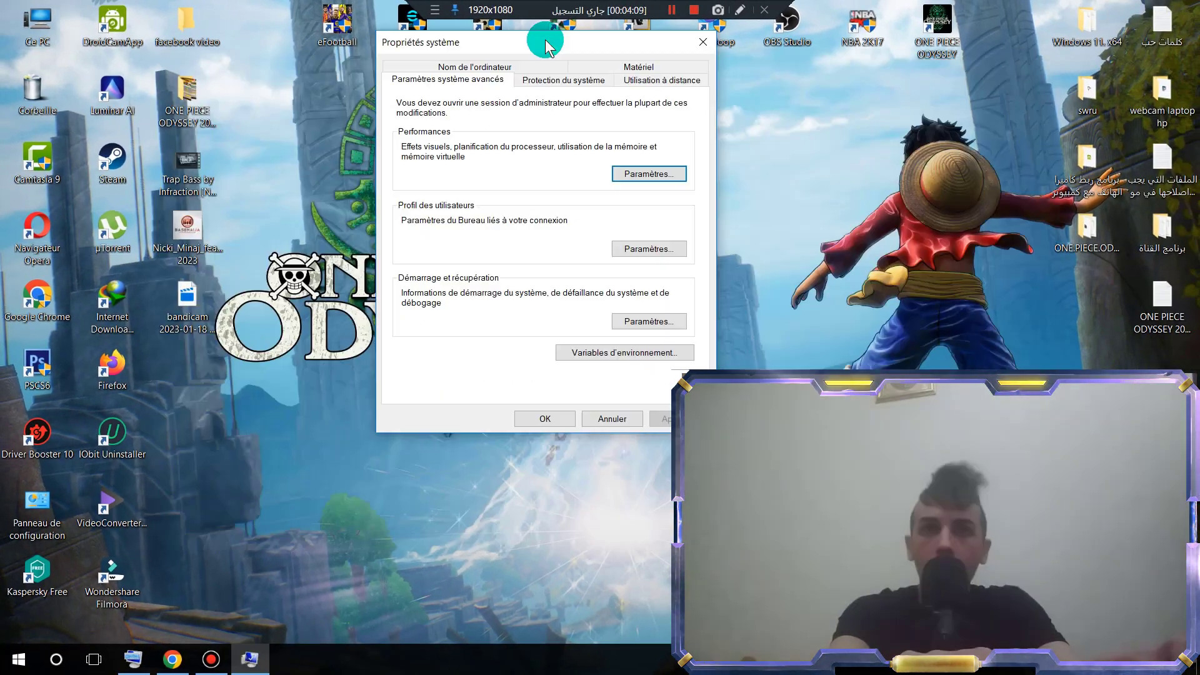
{"action": "left_click", "coordinate": [644, 176]}
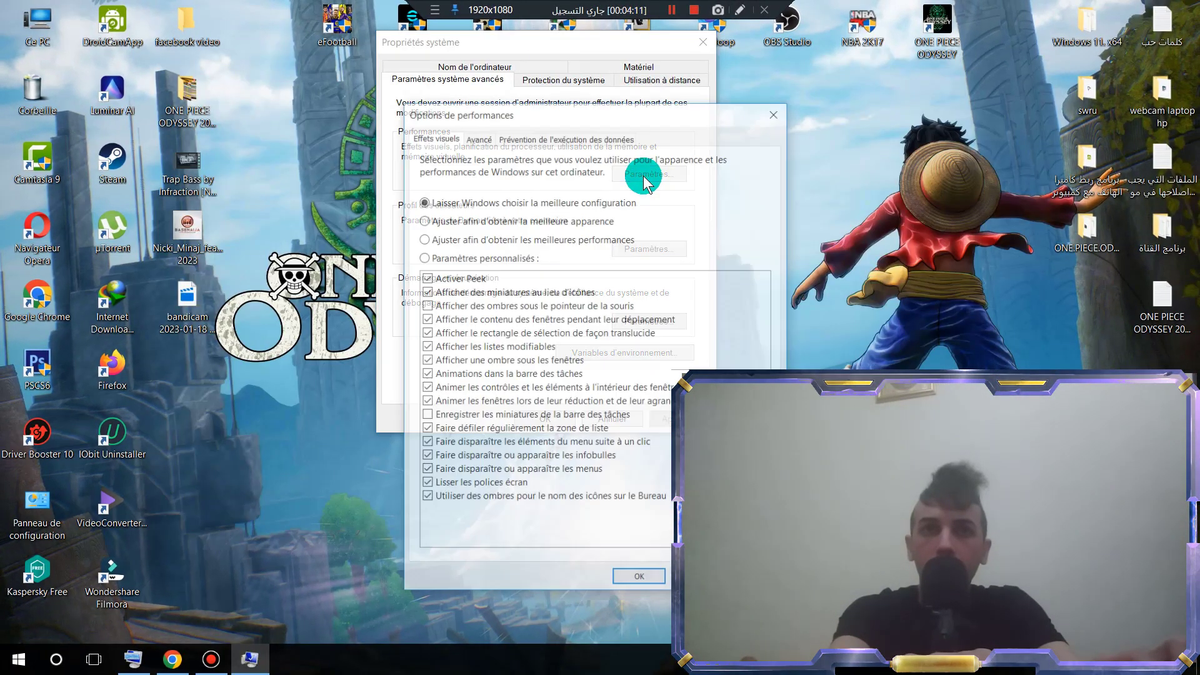
{"action": "left_click_drag", "start_coordinate": [572, 125], "coordinate": [496, 56]}
{"action": "left_click", "coordinate": [348, 170]}
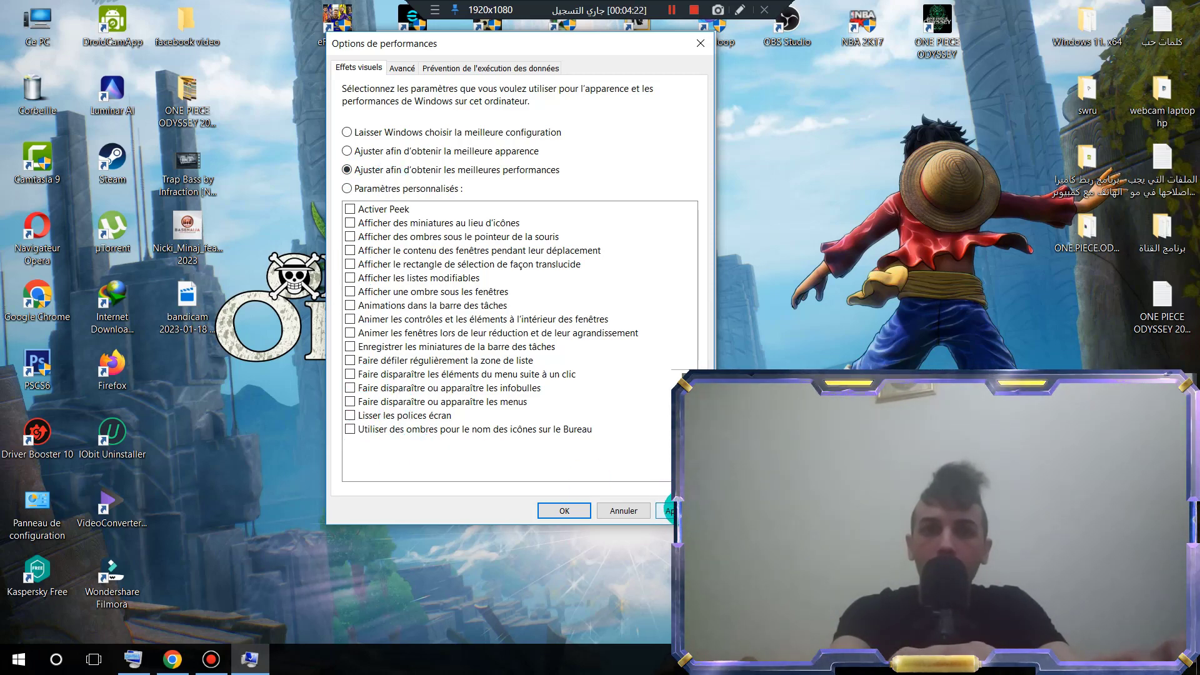
{"action": "left_click", "coordinate": [613, 508]}
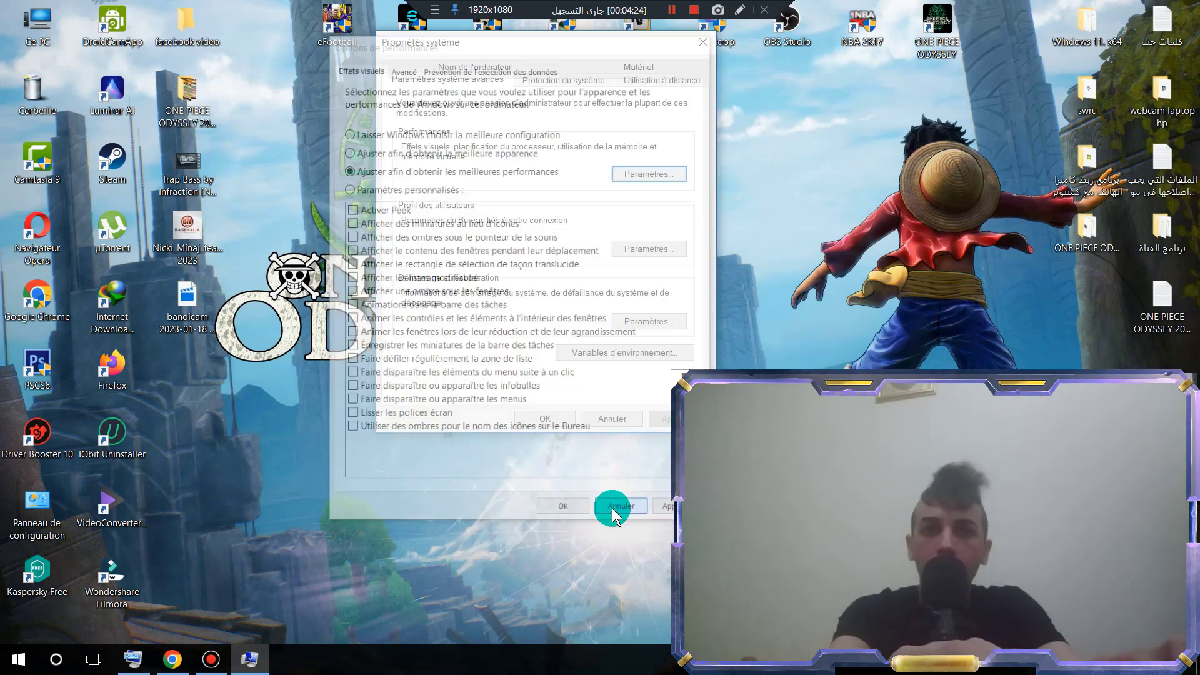
{"action": "left_click", "coordinate": [612, 419]}
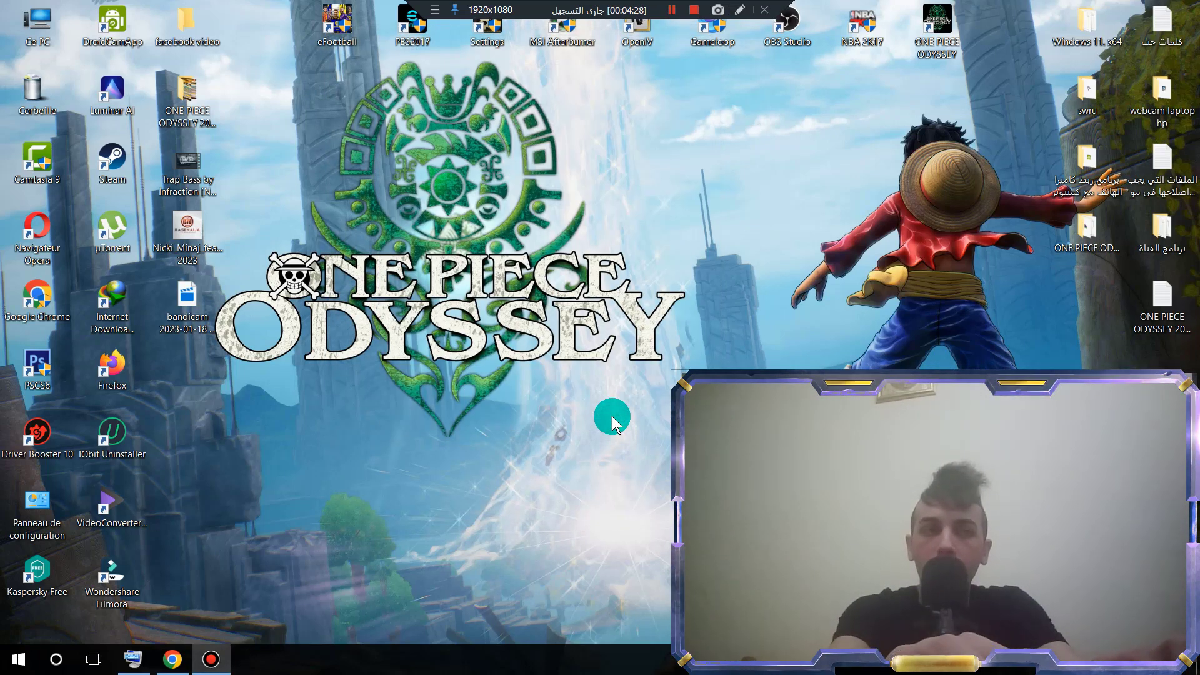
- Examine the available power plans in the Control Panel's power options and close the window
{"action": "left_click", "coordinate": [40, 494]}
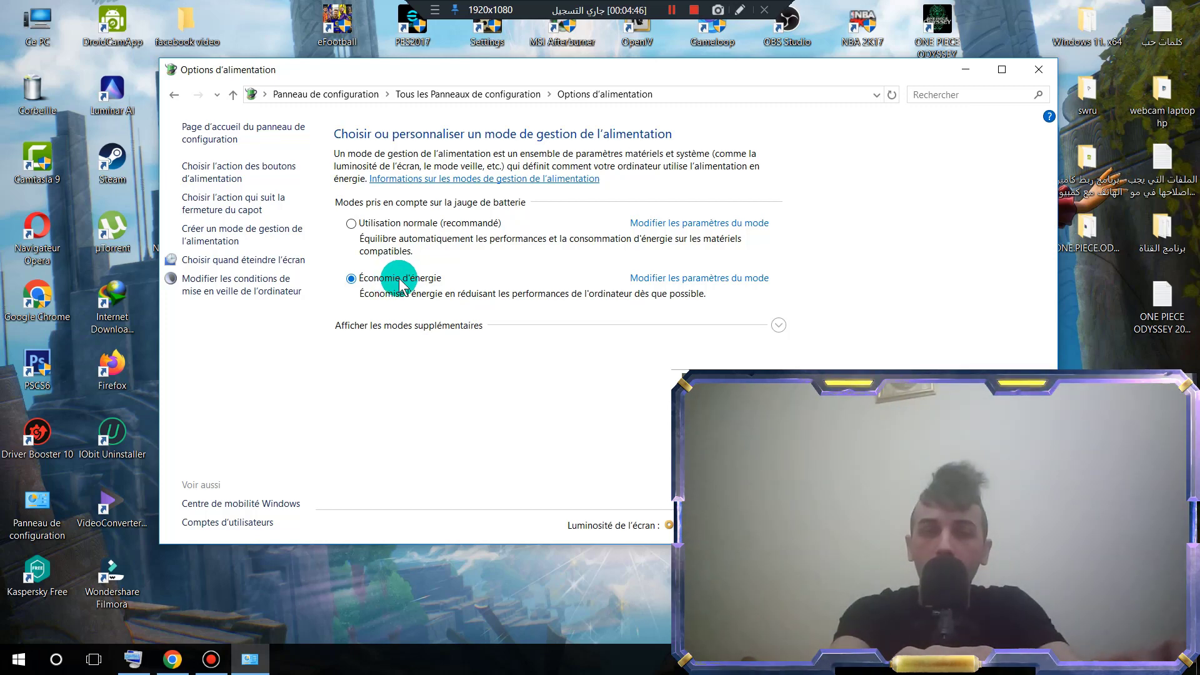
{"action": "left_click", "coordinate": [1028, 78]}
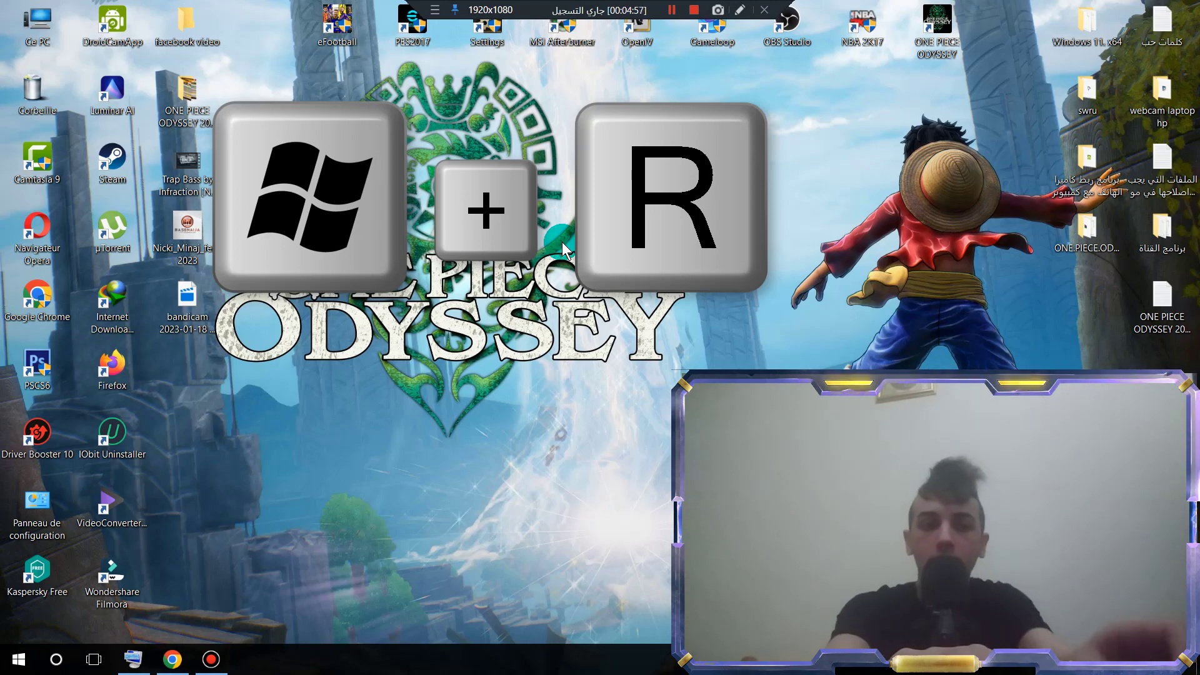
- Launch System Configuration by running msconfig and reposition its window higher on the desktop
{"action": "key", "text": "super+r"}
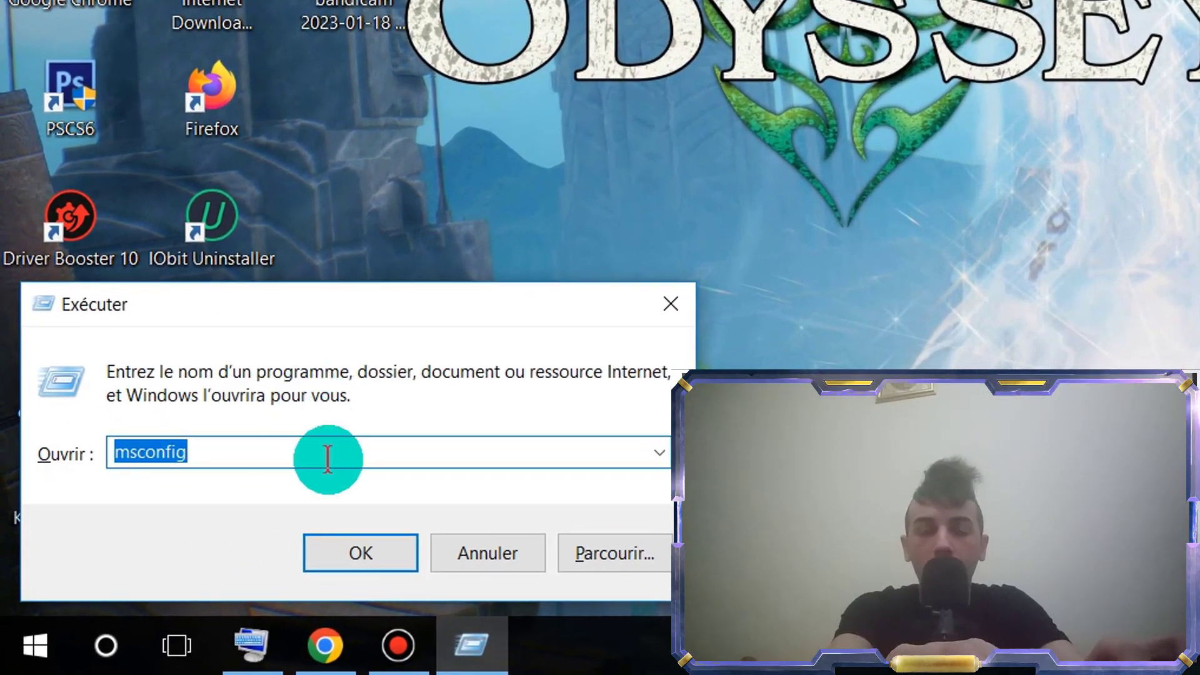
{"action": "left_click", "coordinate": [328, 460]}
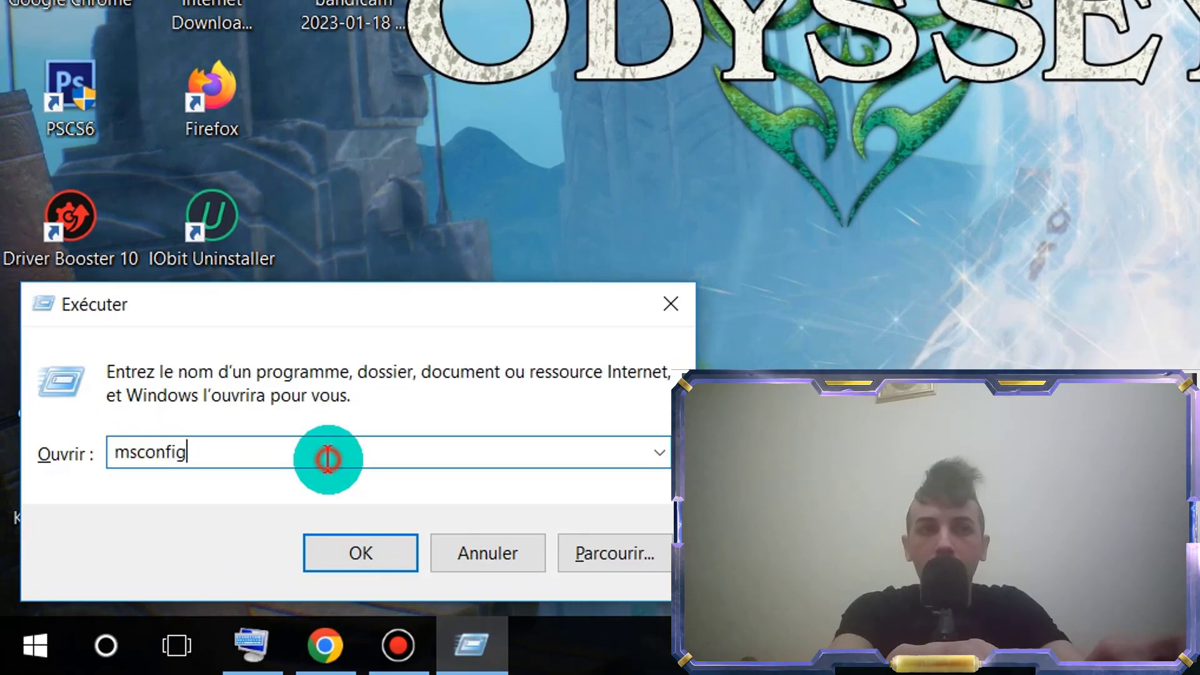
{"action": "left_click", "coordinate": [347, 553]}
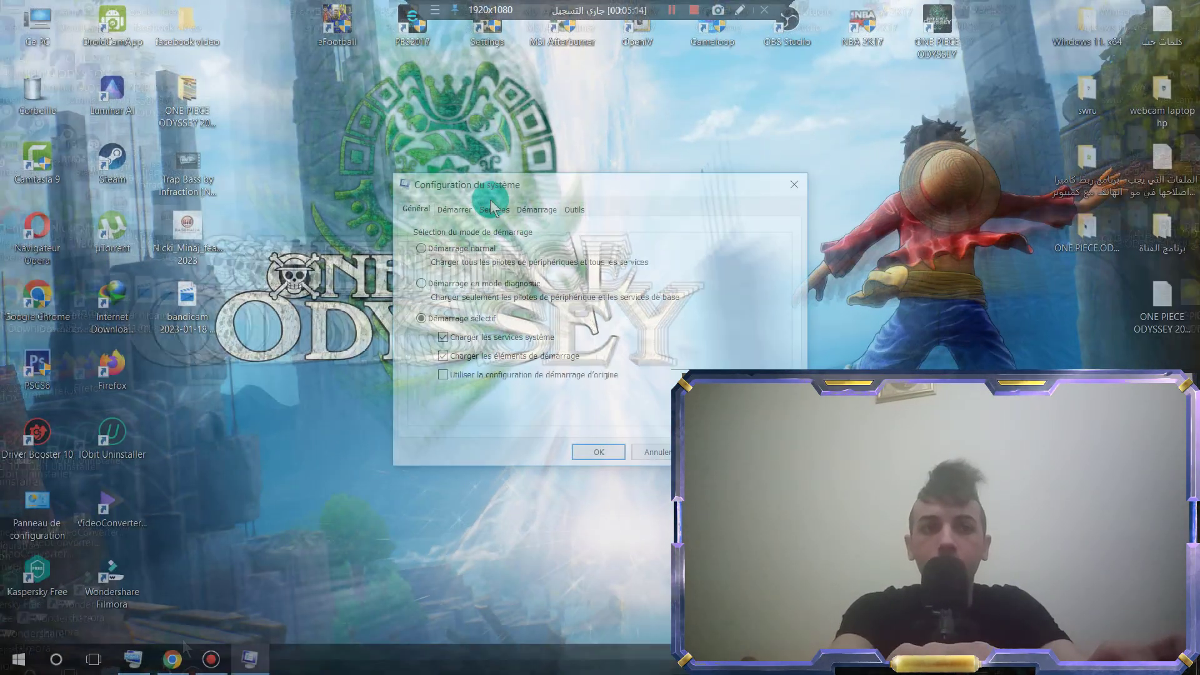
{"action": "left_click_drag", "start_coordinate": [490, 182], "coordinate": [457, 84]}
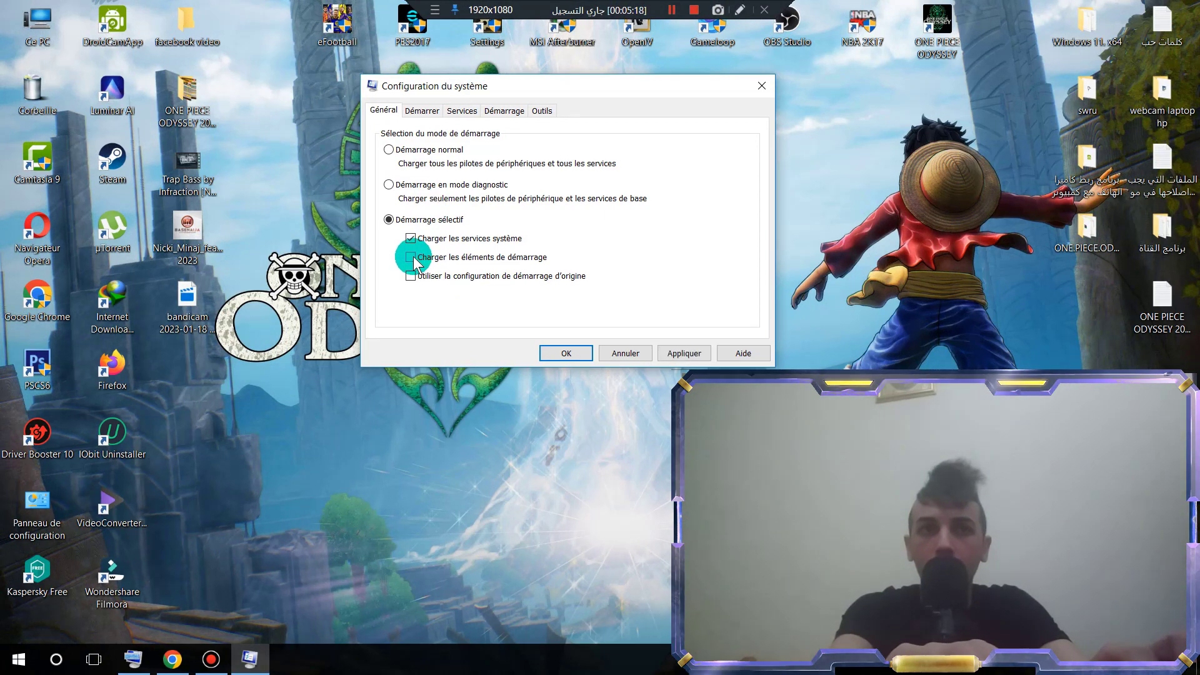
- Set the number of processors to 8 in the advanced boot options, save the configuration and dismiss the restart prompt
{"action": "left_click", "coordinate": [423, 112]}
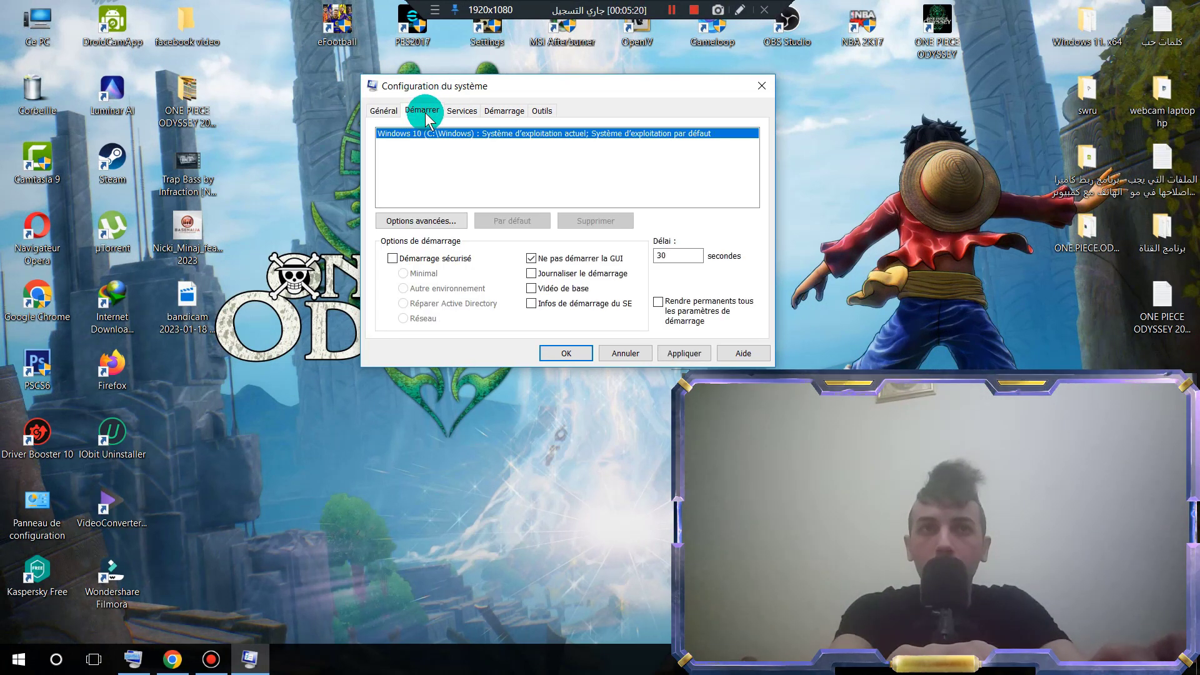
{"action": "left_click", "coordinate": [427, 222]}
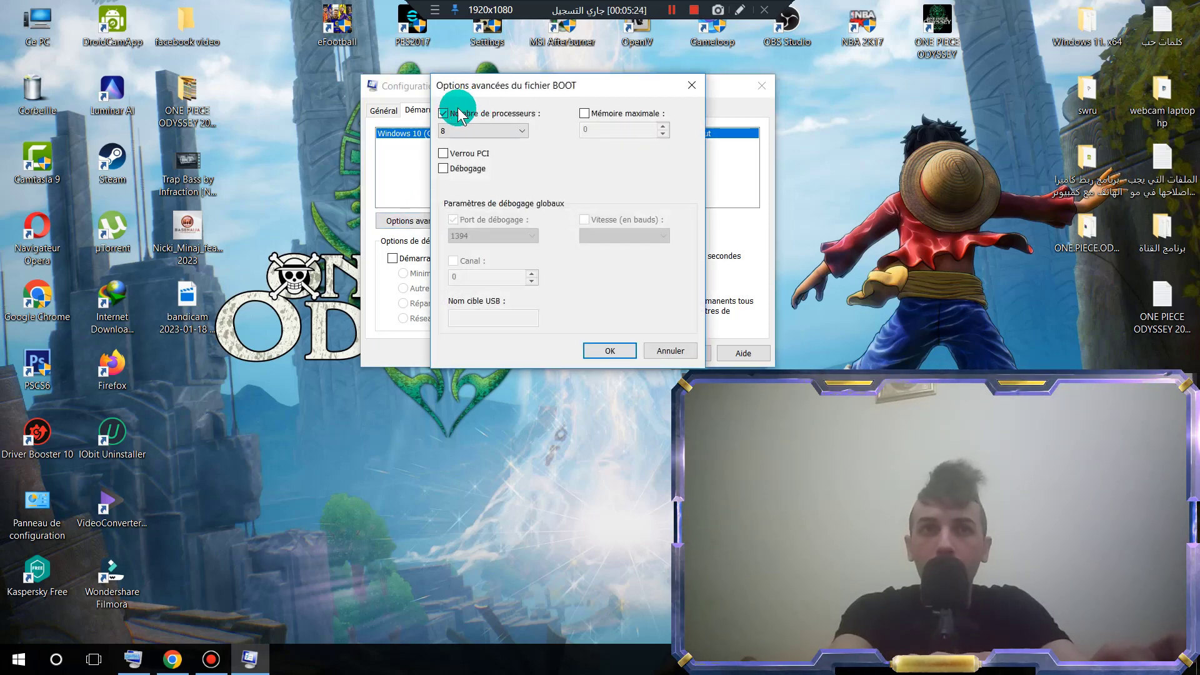
{"action": "left_click", "coordinate": [444, 113]}
{"action": "left_click", "coordinate": [445, 114]}
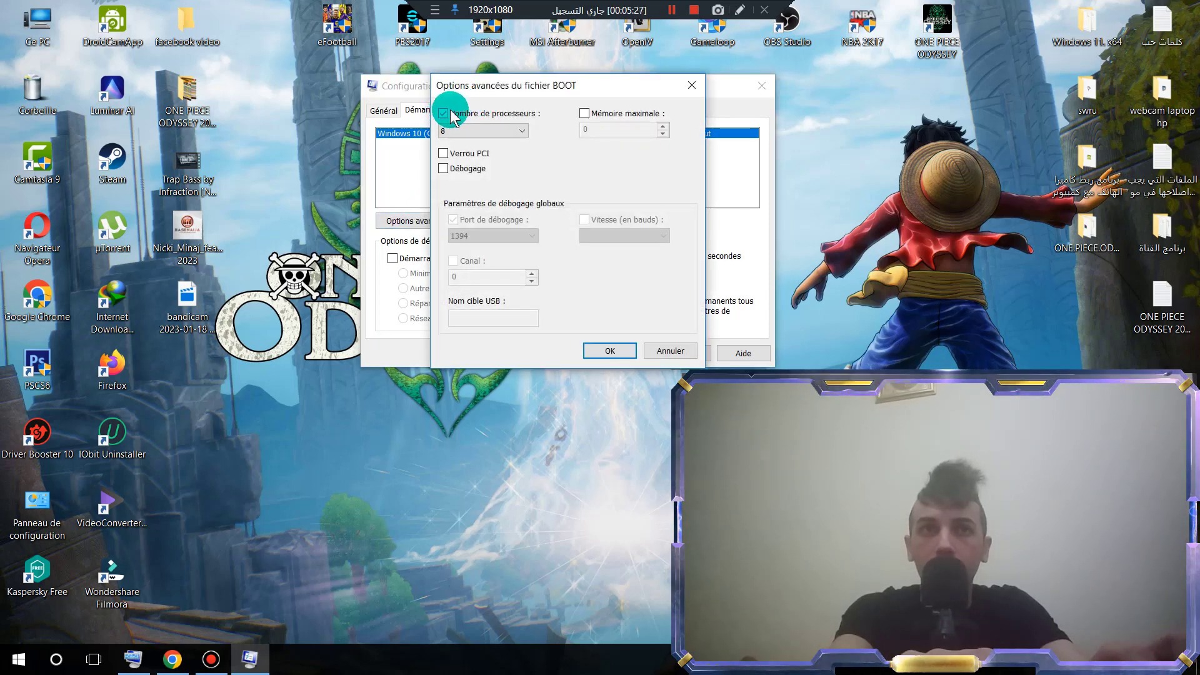
{"action": "left_click", "coordinate": [490, 131]}
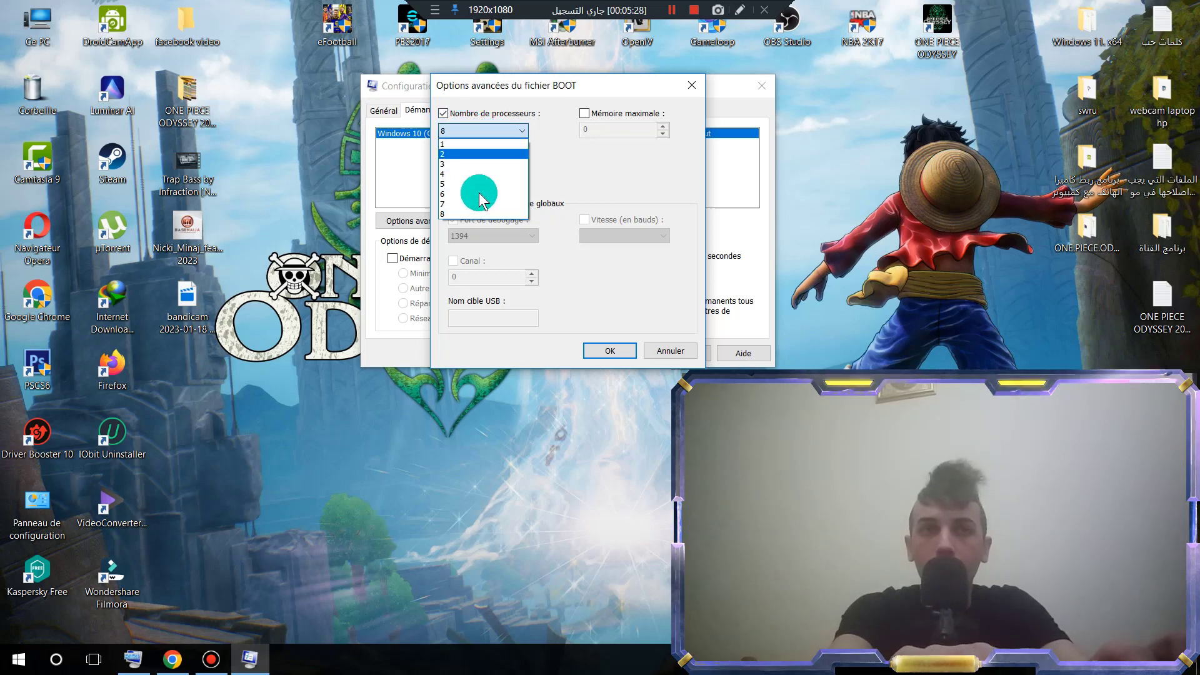
{"action": "left_click", "coordinate": [480, 215]}
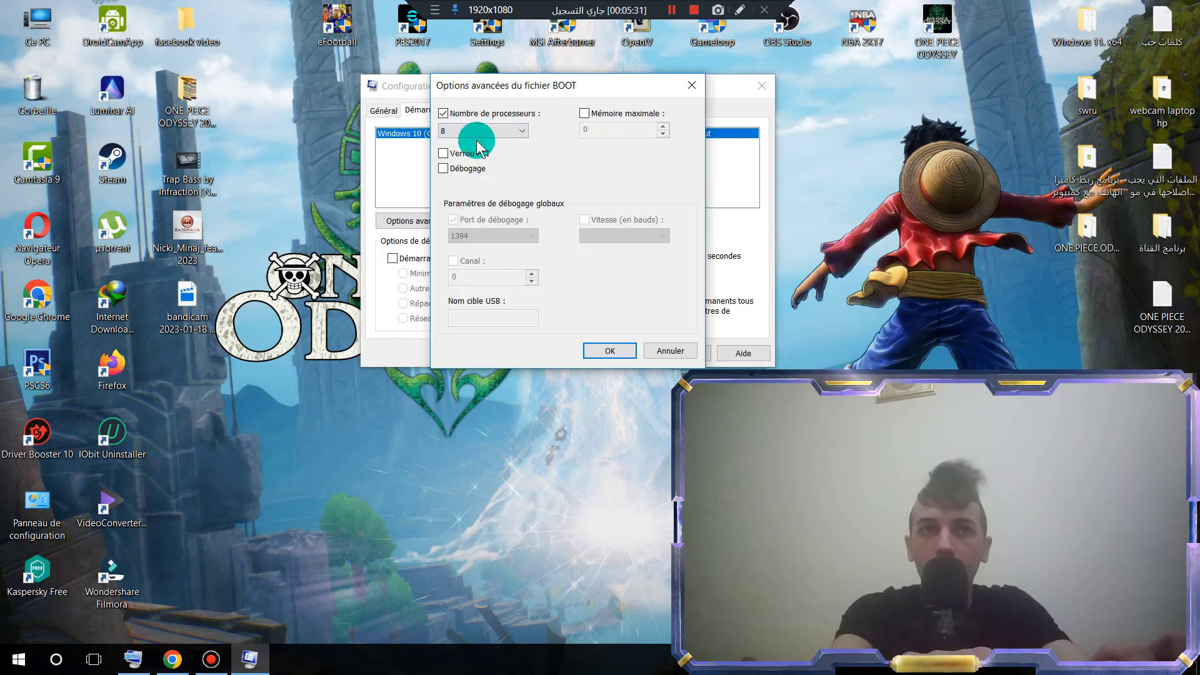
{"action": "left_click_drag", "start_coordinate": [478, 137], "coordinate": [461, 219]}
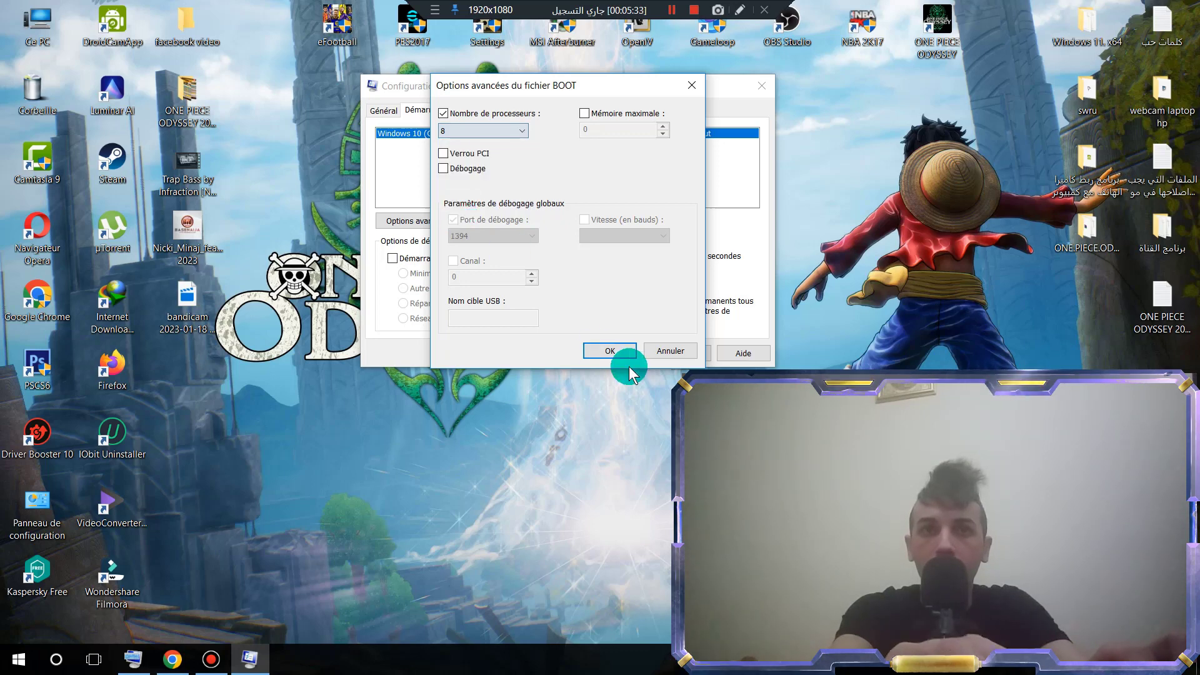
{"action": "left_click", "coordinate": [611, 350]}
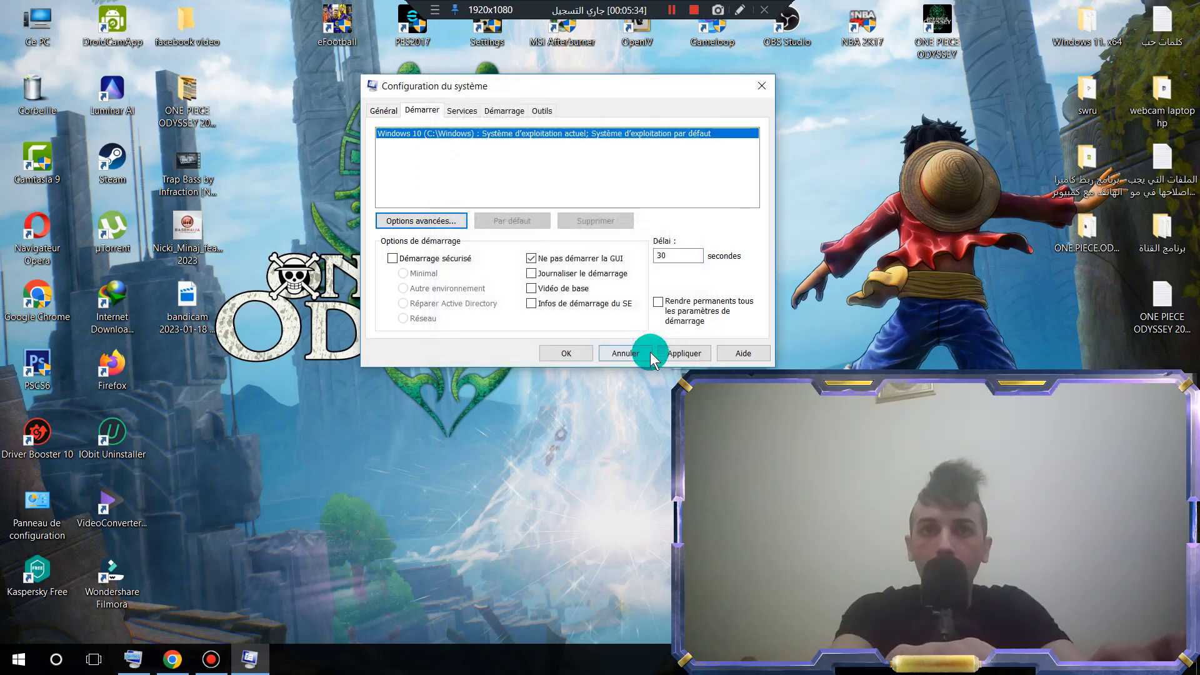
{"action": "left_click", "coordinate": [579, 354]}
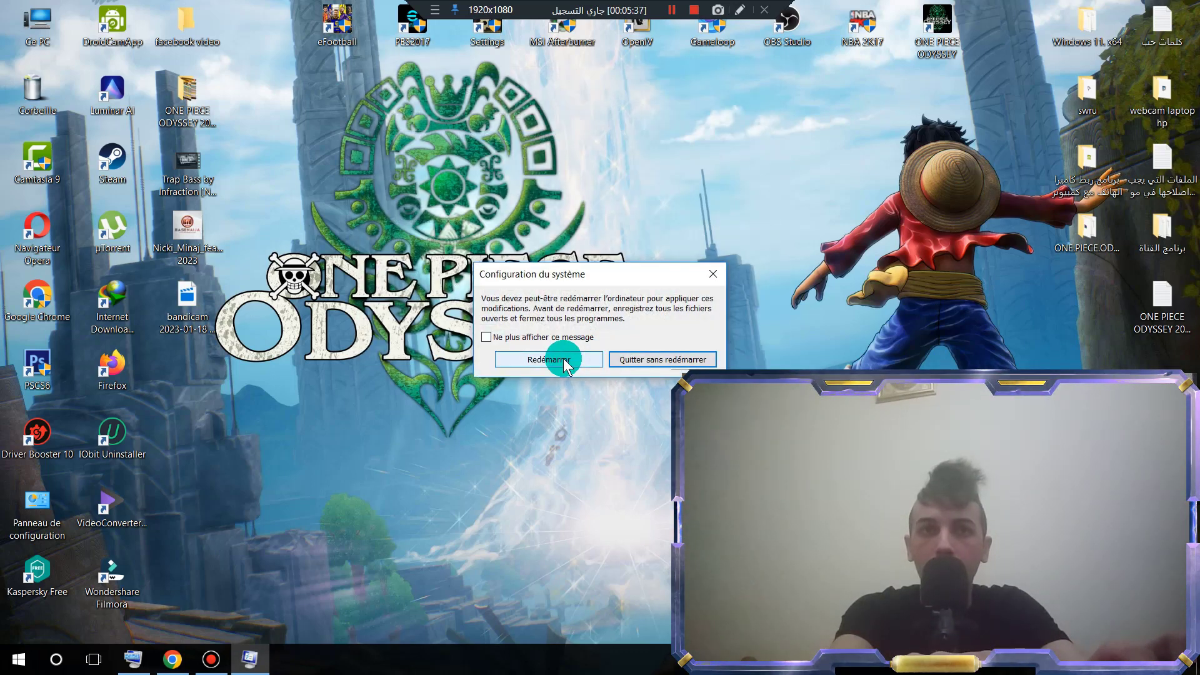
{"action": "left_click", "coordinate": [712, 272]}
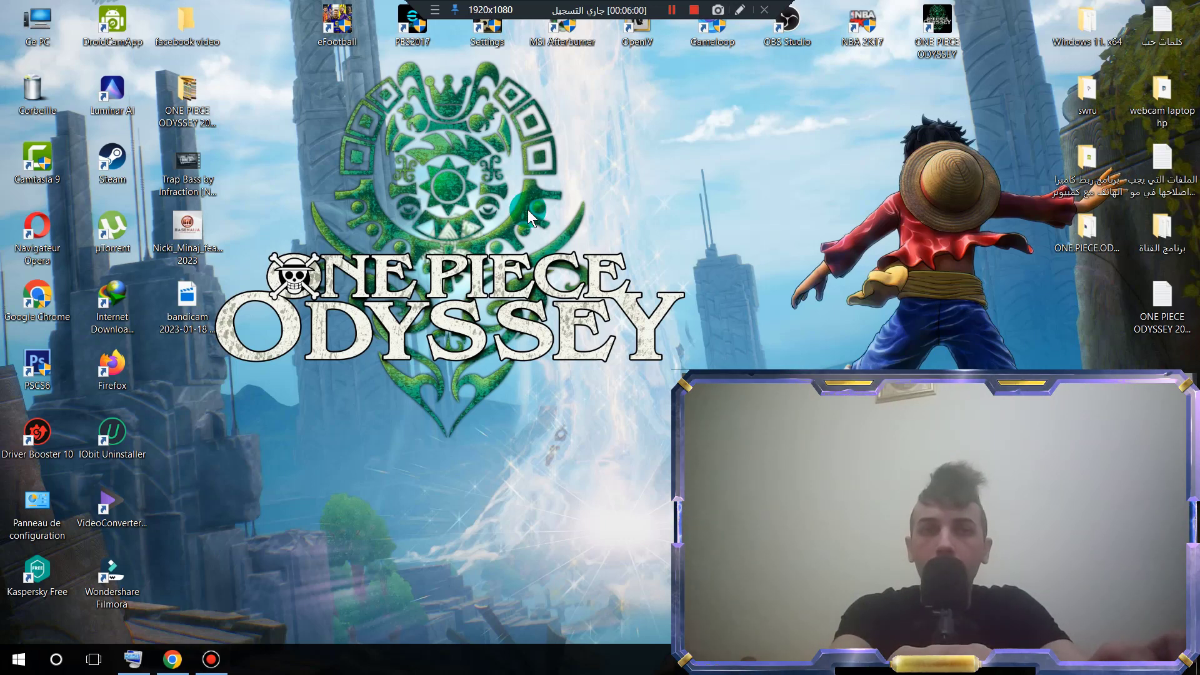
- Open the Task Manager and look through the running processes and their memory use
{"action": "right_click", "coordinate": [434, 661]}
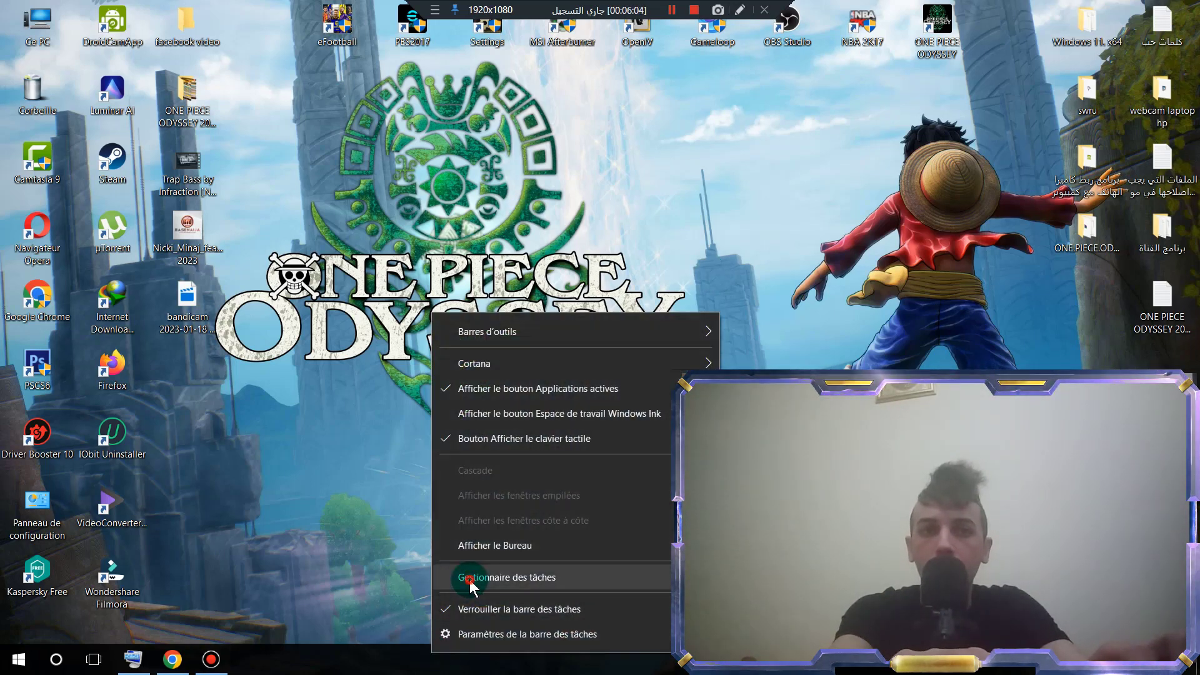
{"action": "left_click", "coordinate": [470, 580]}
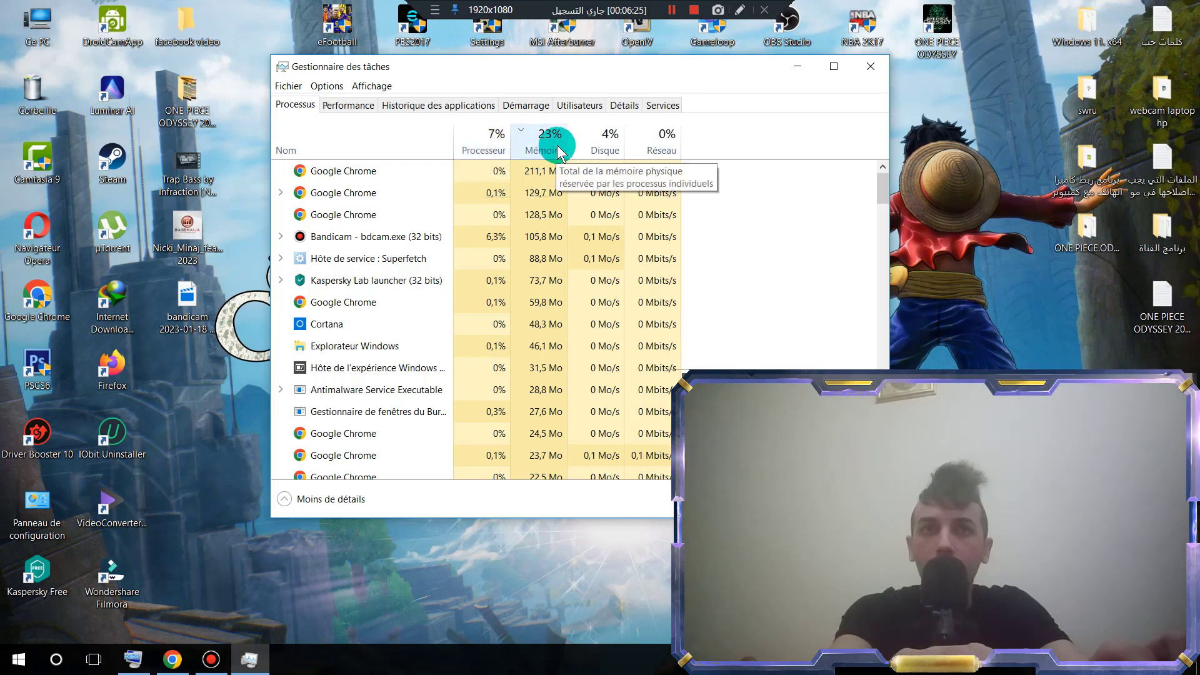
{"action": "left_click", "coordinate": [470, 323]}
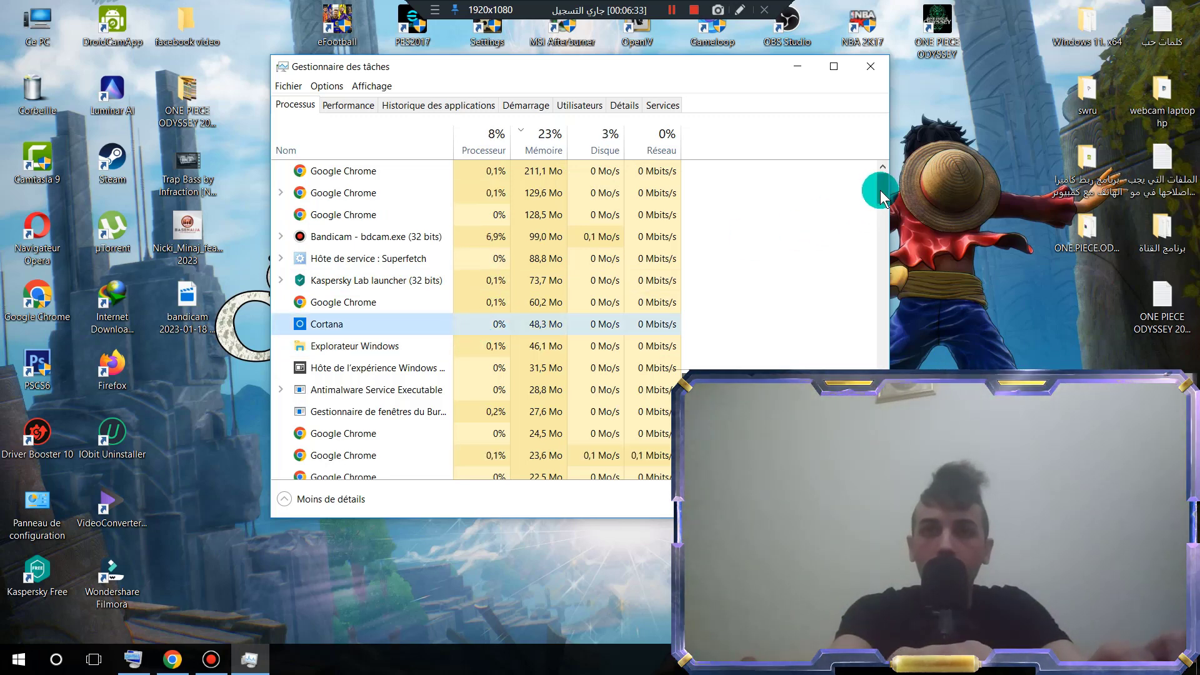
{"action": "left_click_drag", "start_coordinate": [881, 199], "coordinate": [524, 342]}
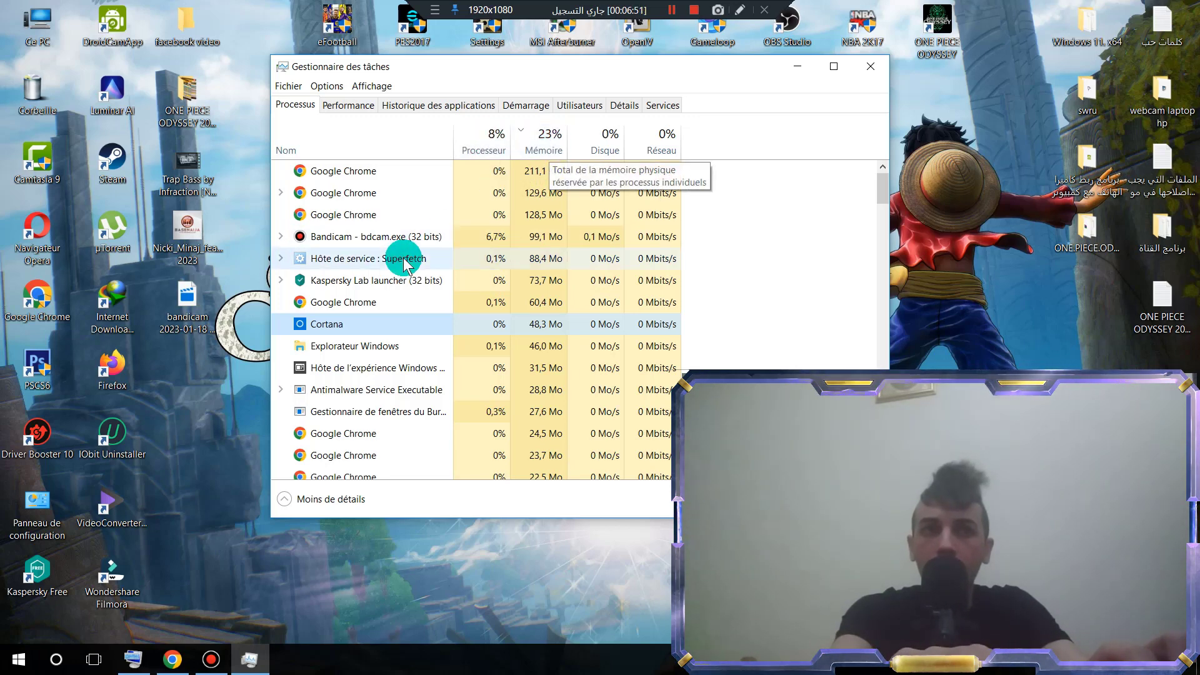
- End the Cortana and Windows experience host (Hôte de l'expérience Windows) tasks, and close the Task Manager
{"action": "right_click", "coordinate": [331, 327]}
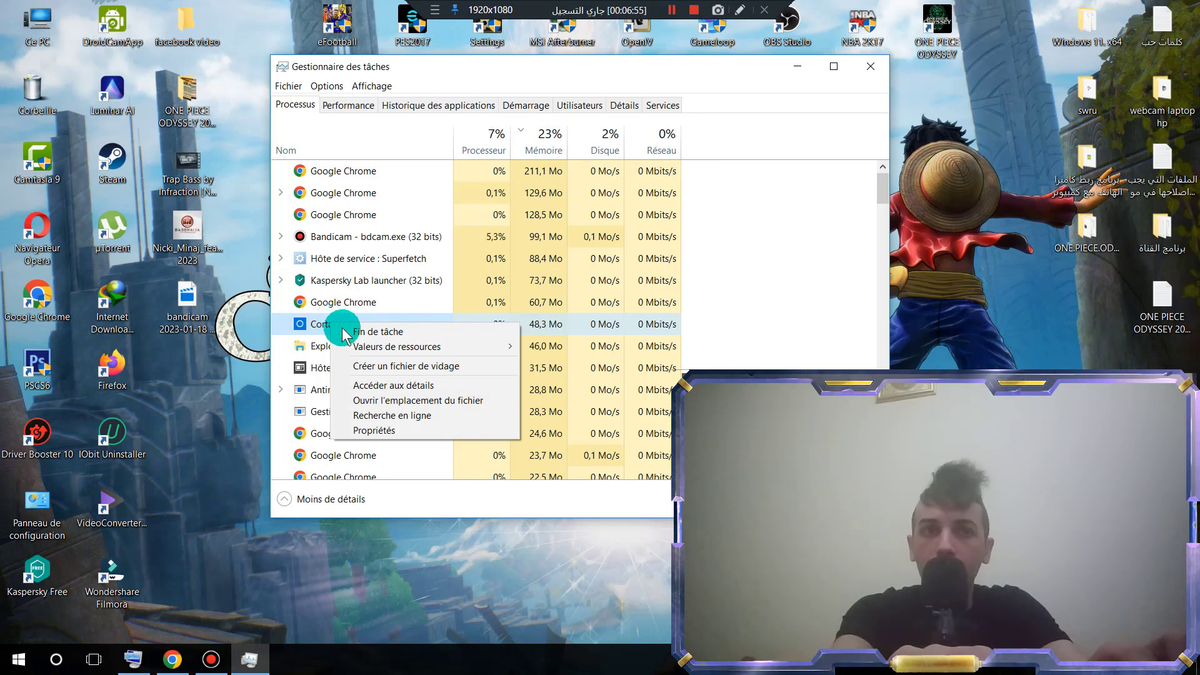
{"action": "left_click", "coordinate": [348, 333]}
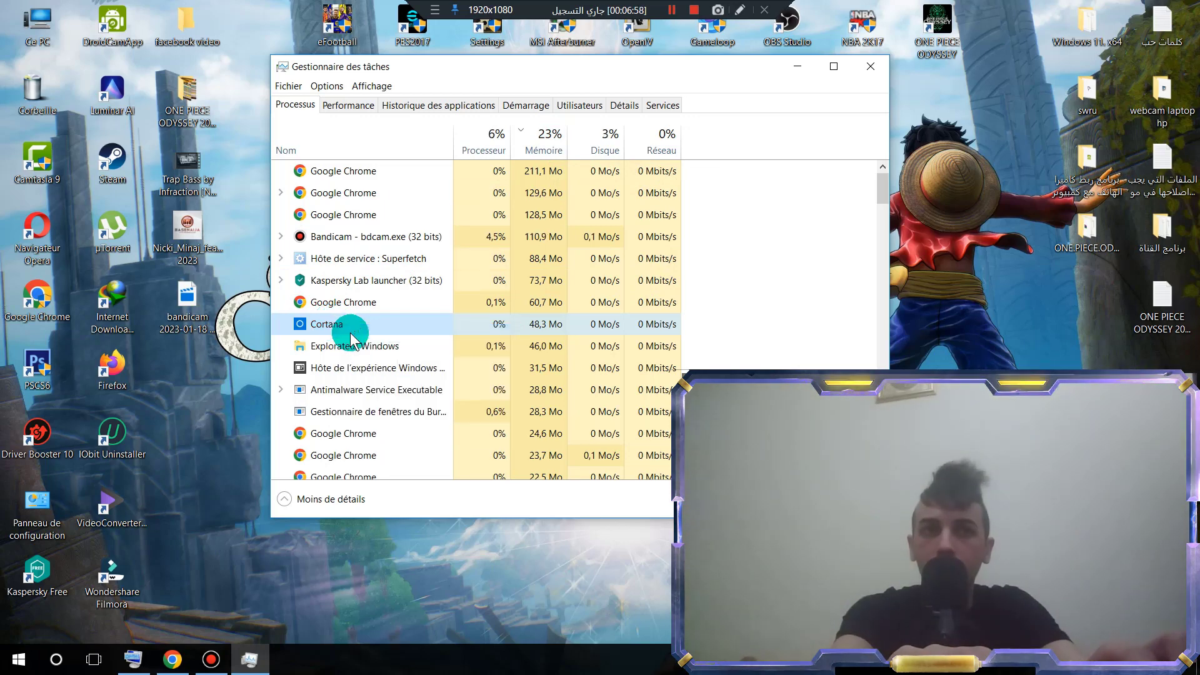
{"action": "right_click", "coordinate": [334, 344]}
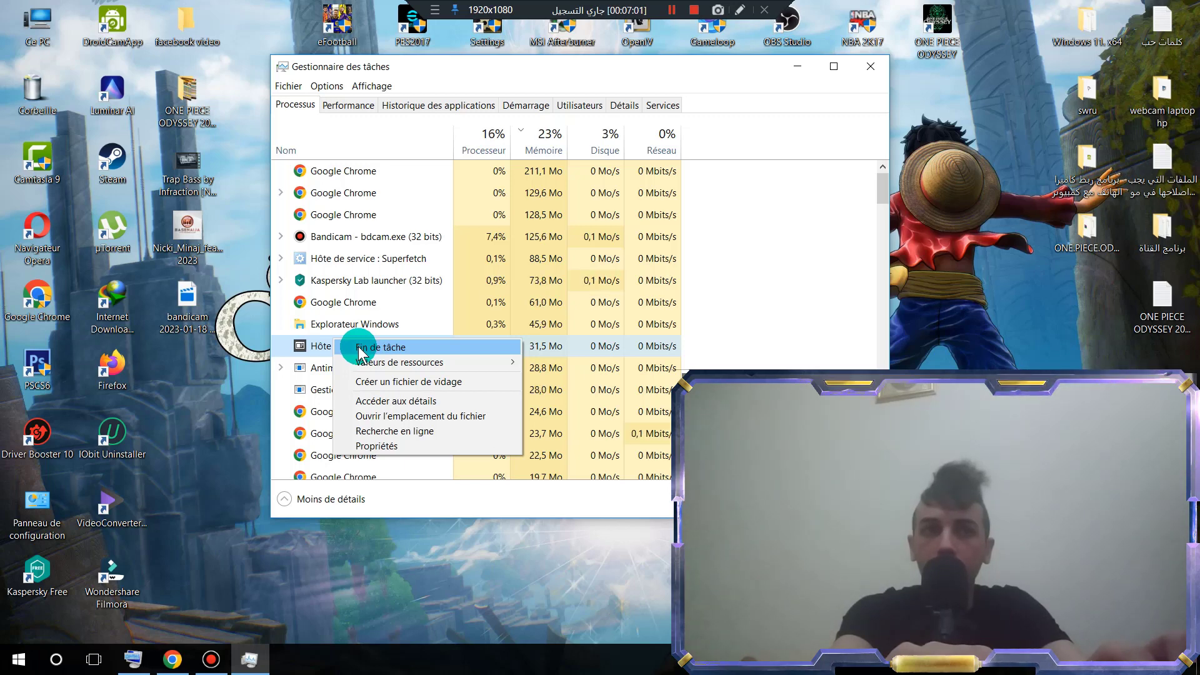
{"action": "left_click", "coordinate": [360, 349]}
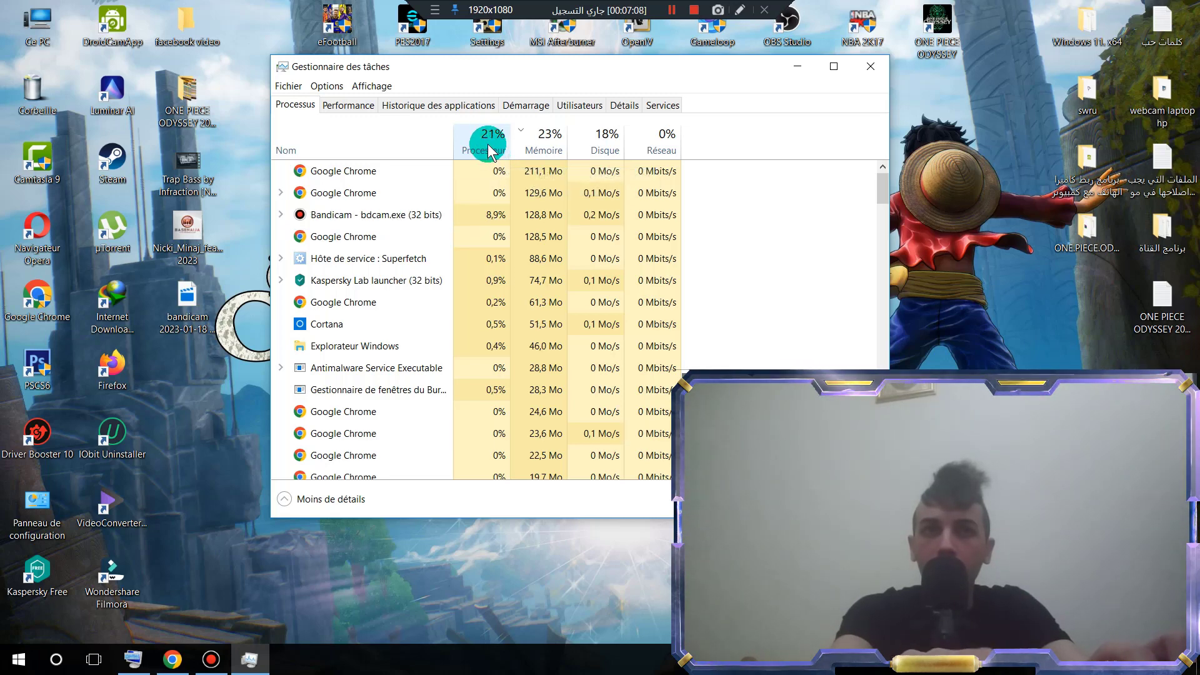
{"action": "left_click", "coordinate": [870, 67]}
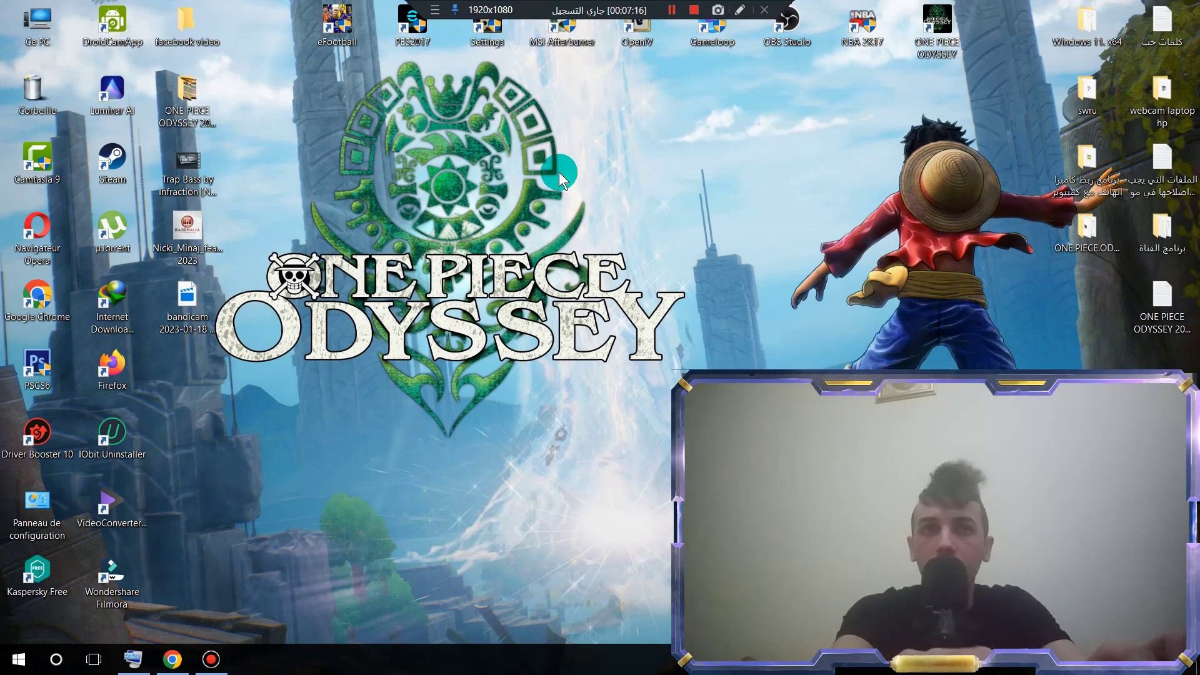
- Open the NVIDIA Control Panel and view the 3D image settings with preview, checking the advanced 3D image settings option
{"action": "right_click", "coordinate": [517, 148]}
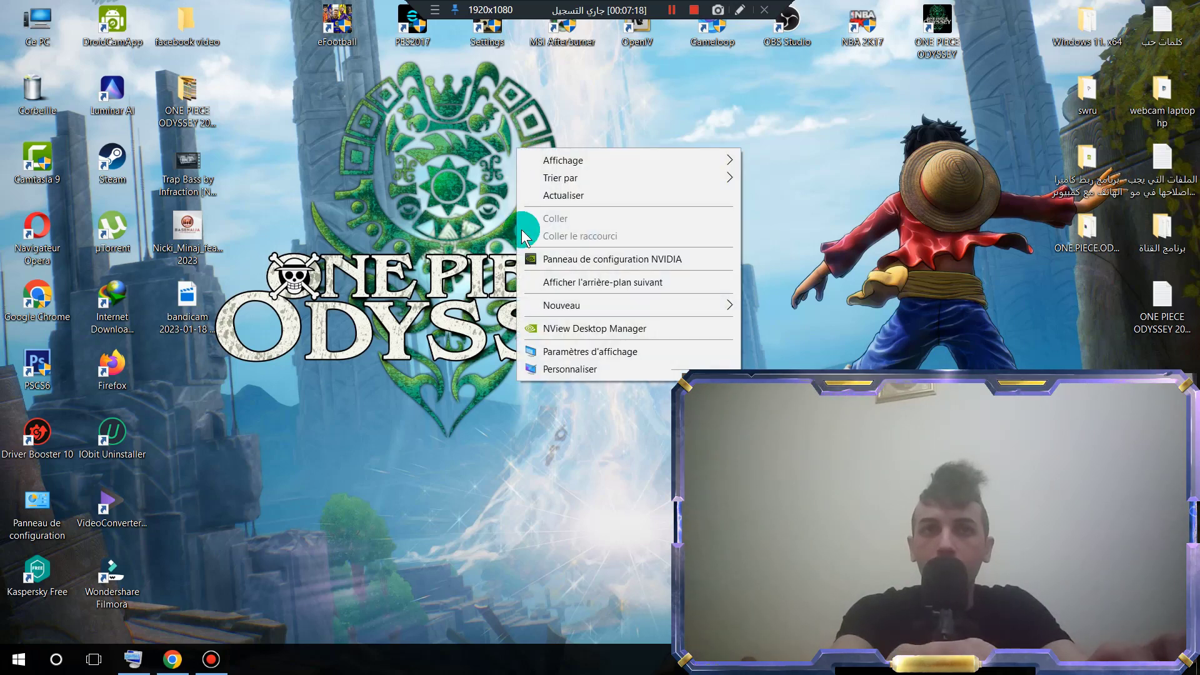
{"action": "left_click", "coordinate": [577, 267]}
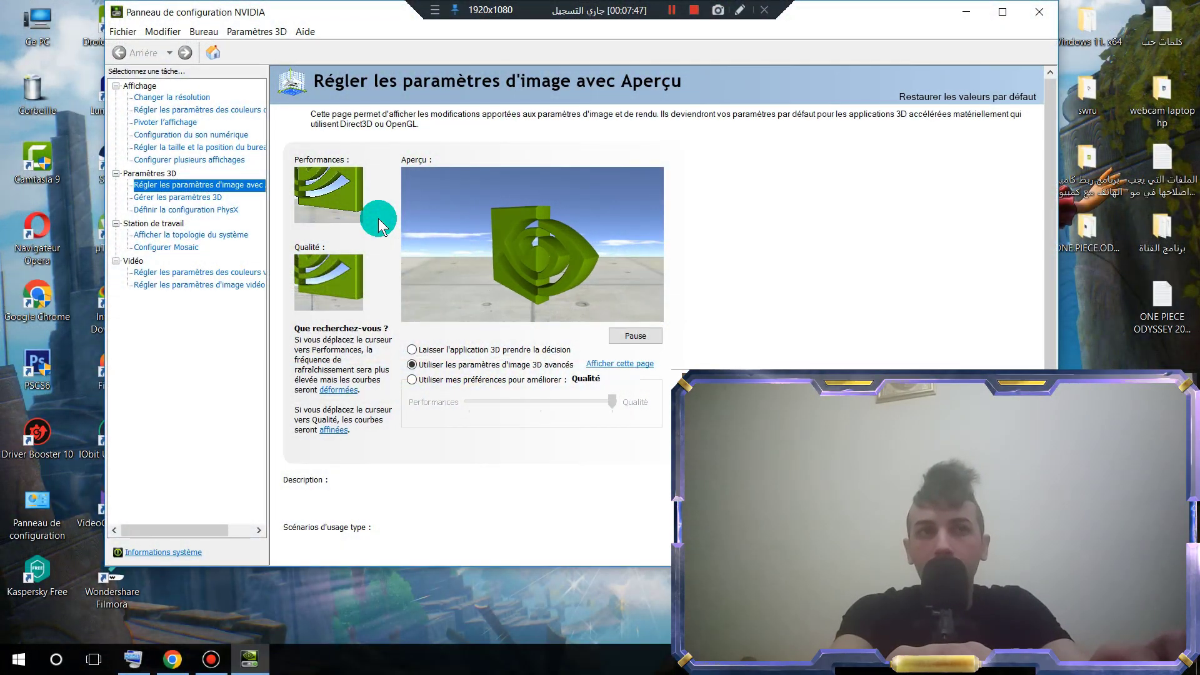
{"action": "left_click", "coordinate": [199, 186]}
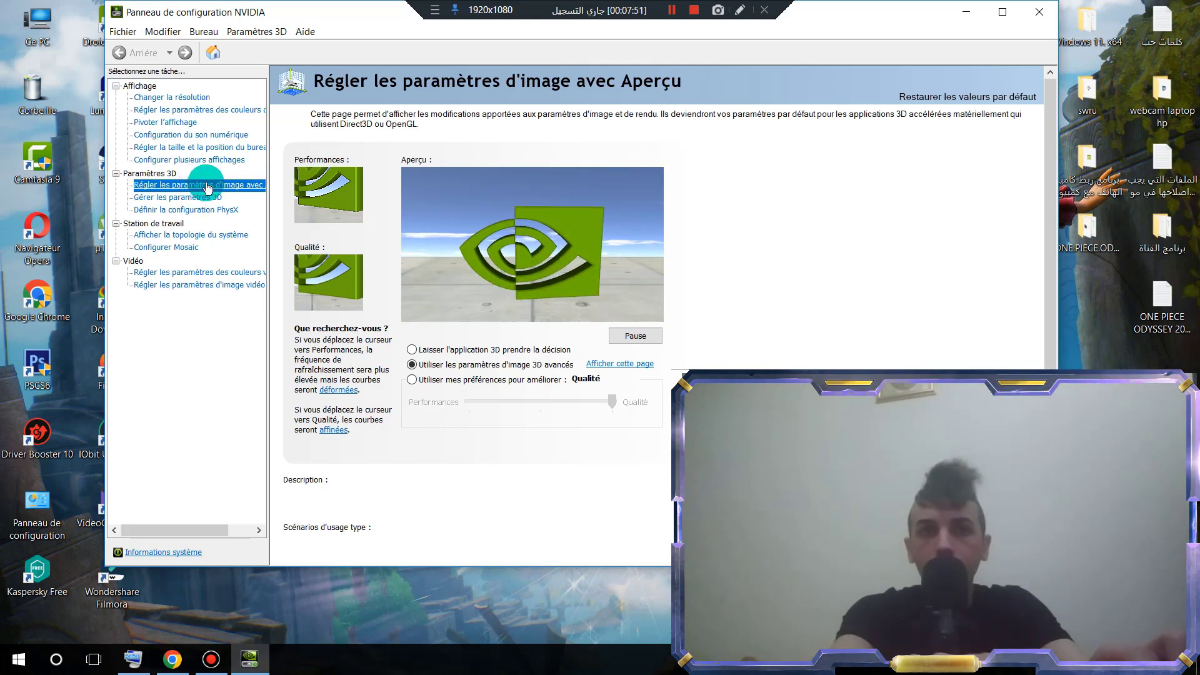
{"action": "mouse_move", "coordinate": [423, 364]}
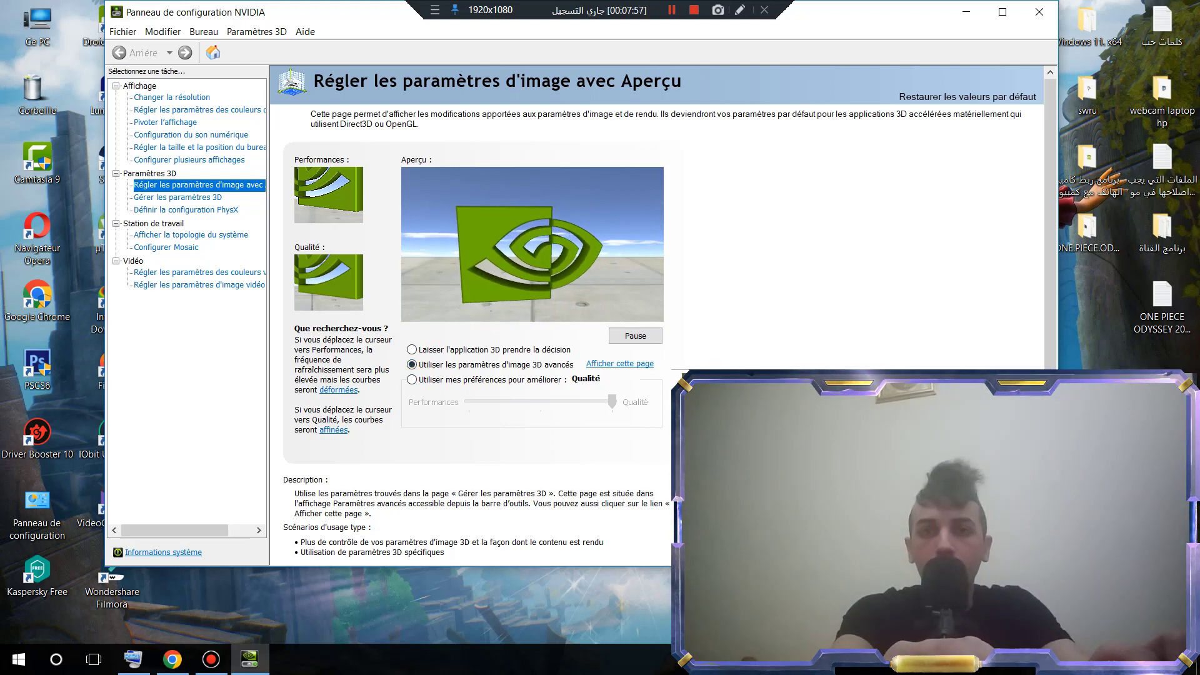
- In the global 3D settings, set the power management mode to "Privilégier les performances maximales"
{"action": "left_click", "coordinate": [200, 204]}
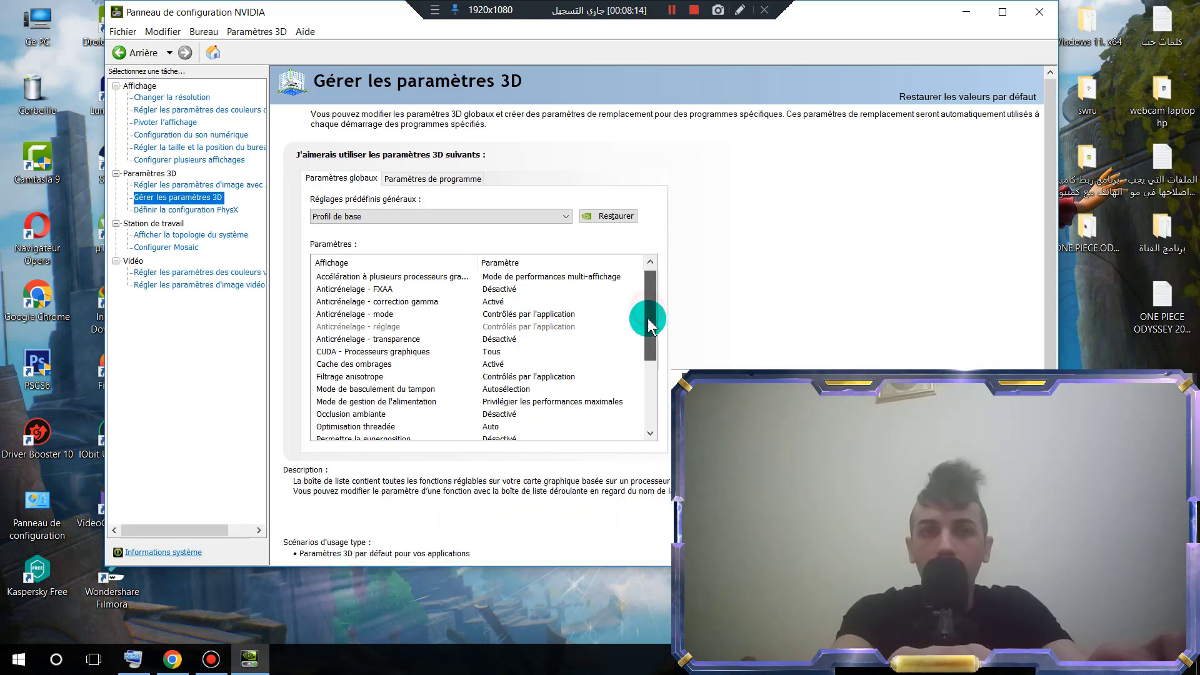
{"action": "left_click_drag", "start_coordinate": [650, 314], "coordinate": [649, 350]}
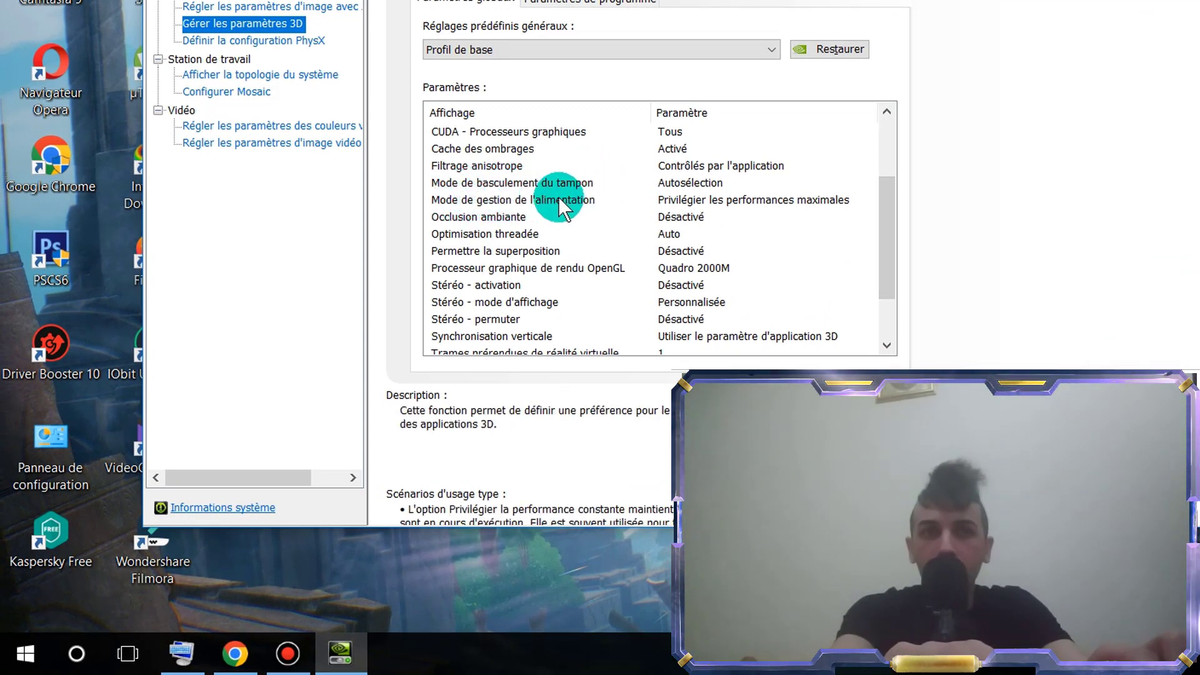
{"action": "left_click", "coordinate": [680, 199]}
{"action": "left_click", "coordinate": [720, 201]}
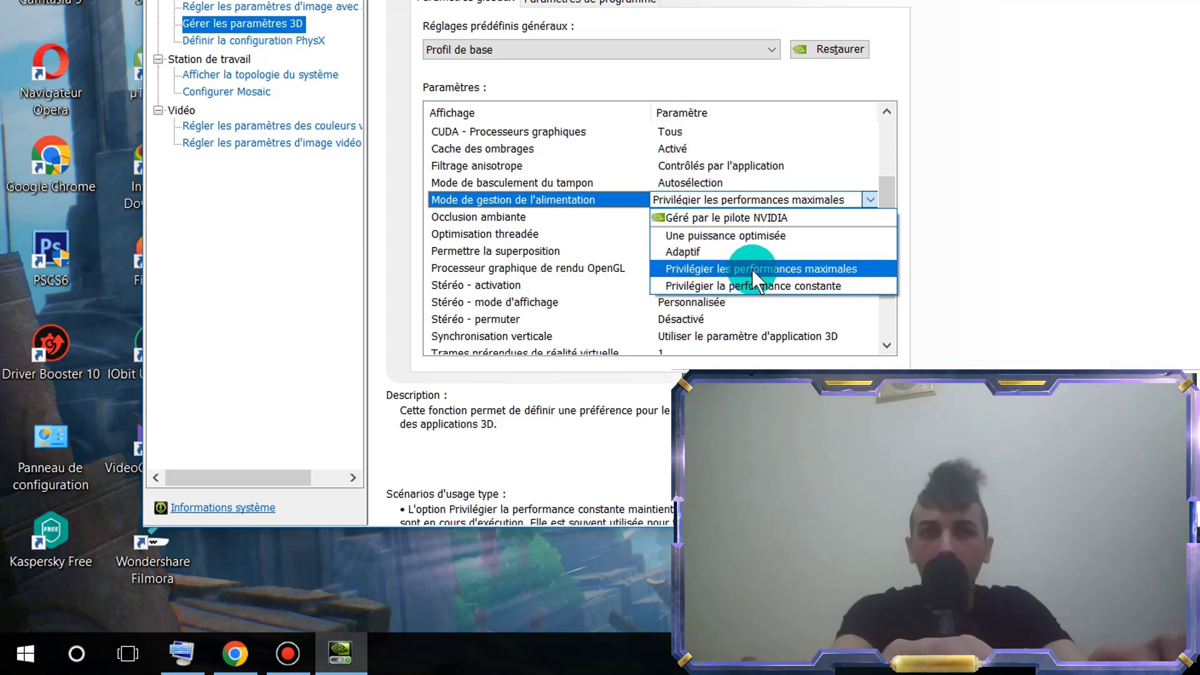
{"action": "left_click", "coordinate": [936, 116]}
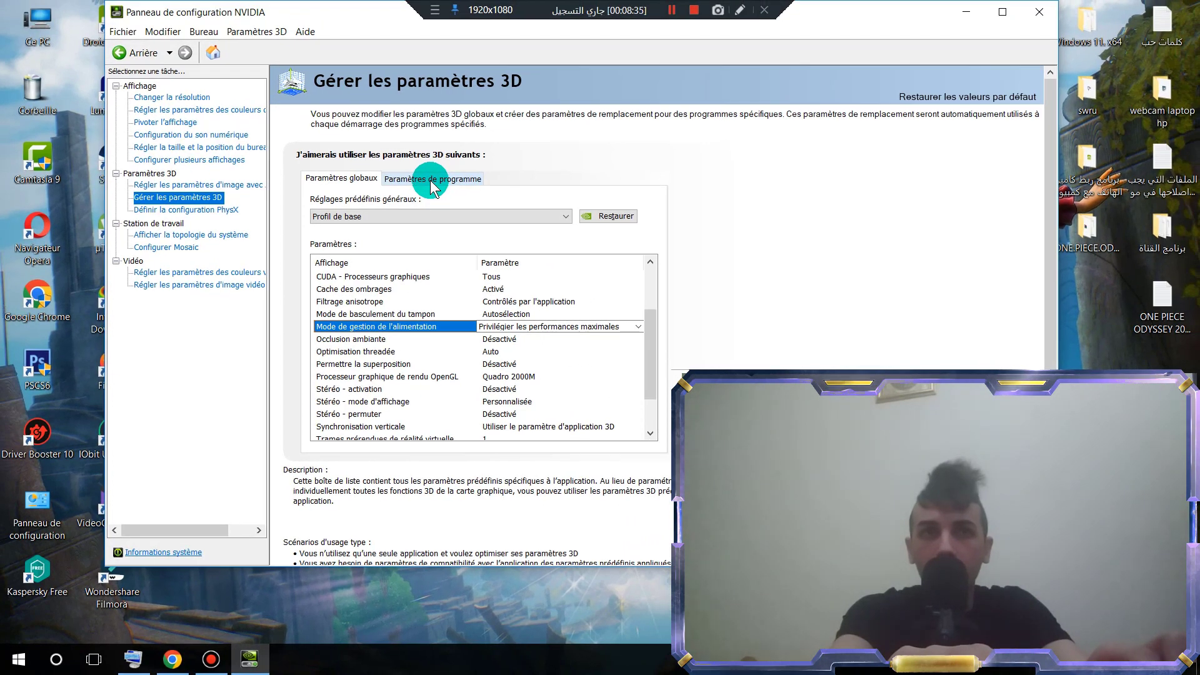
- Add the odyssey application from F:\Games\ONE PIECE ODYSSEY to the program-specific 3D settings
{"action": "left_click", "coordinate": [432, 180]}
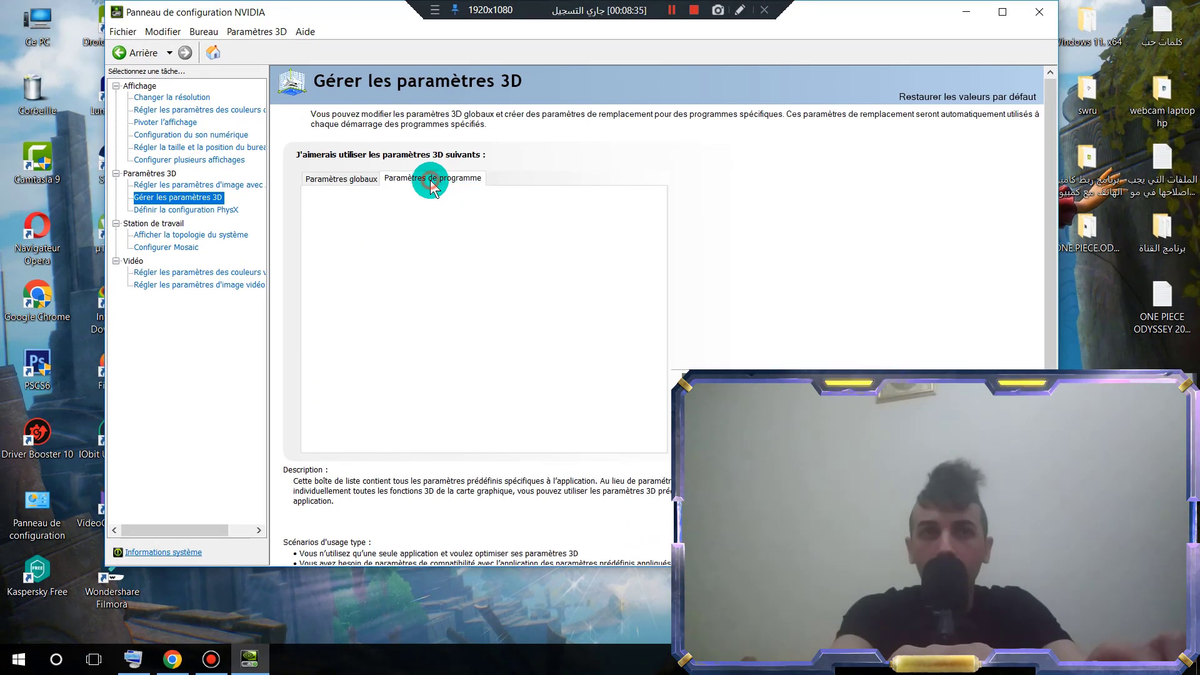
{"action": "left_click", "coordinate": [495, 217]}
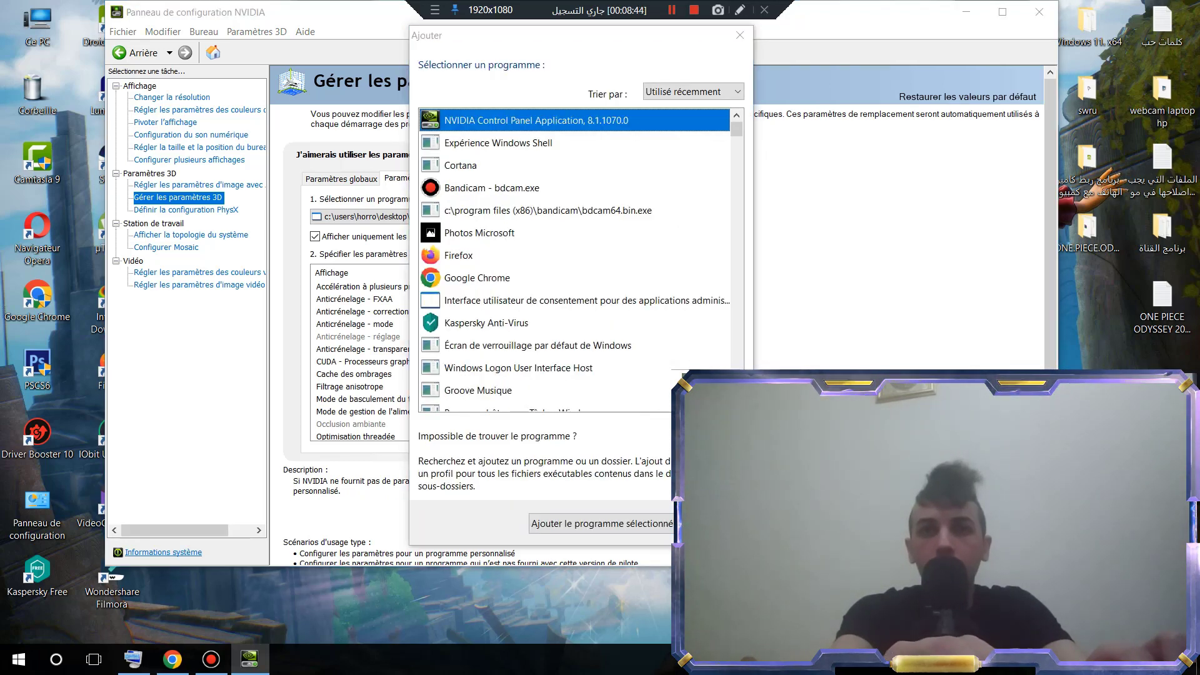
{"action": "left_click", "coordinate": [719, 475]}
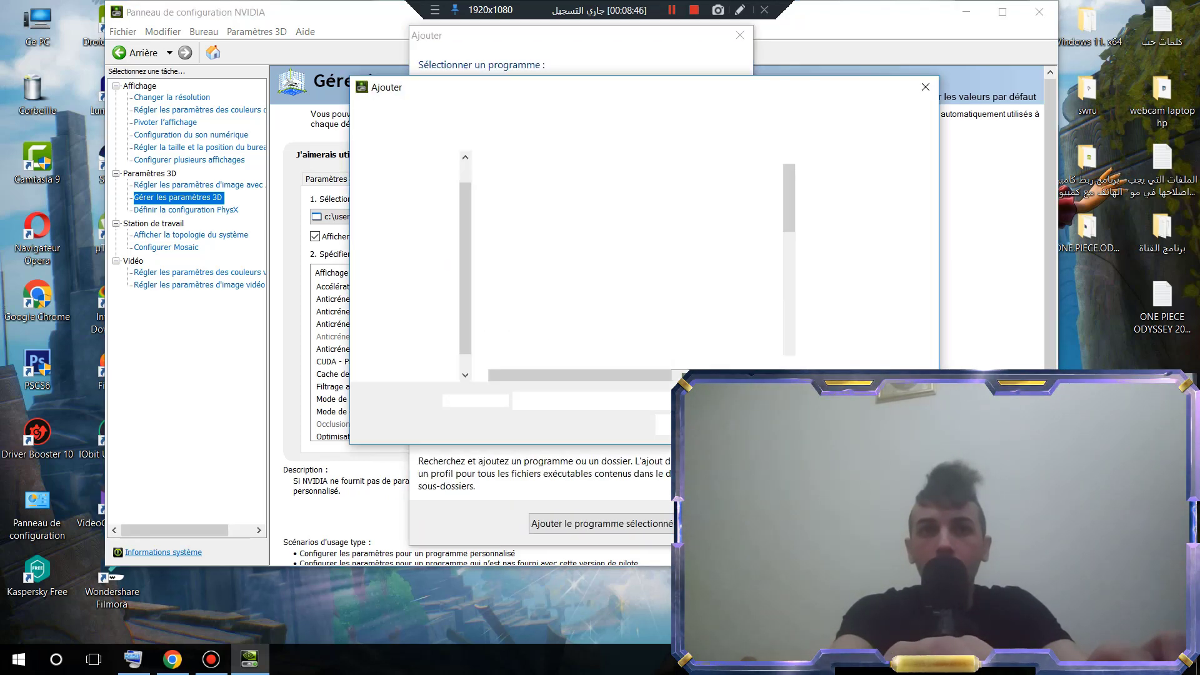
{"action": "left_click_drag", "start_coordinate": [681, 91], "coordinate": [569, 73]}
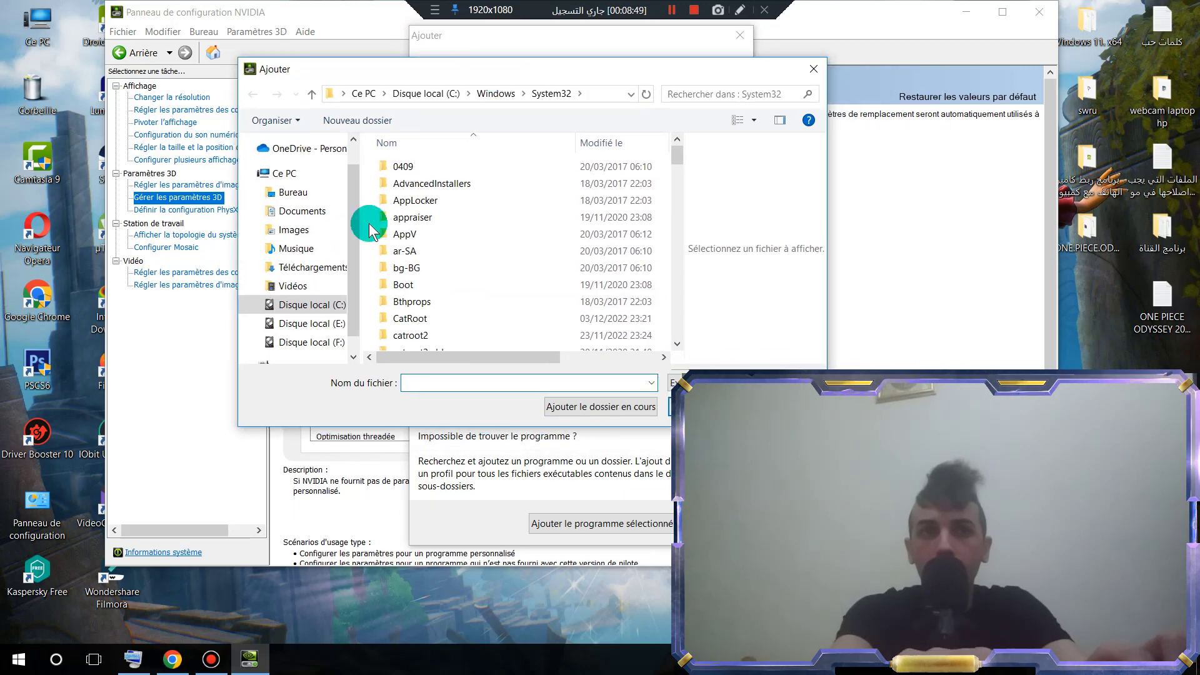
{"action": "left_click", "coordinate": [326, 342]}
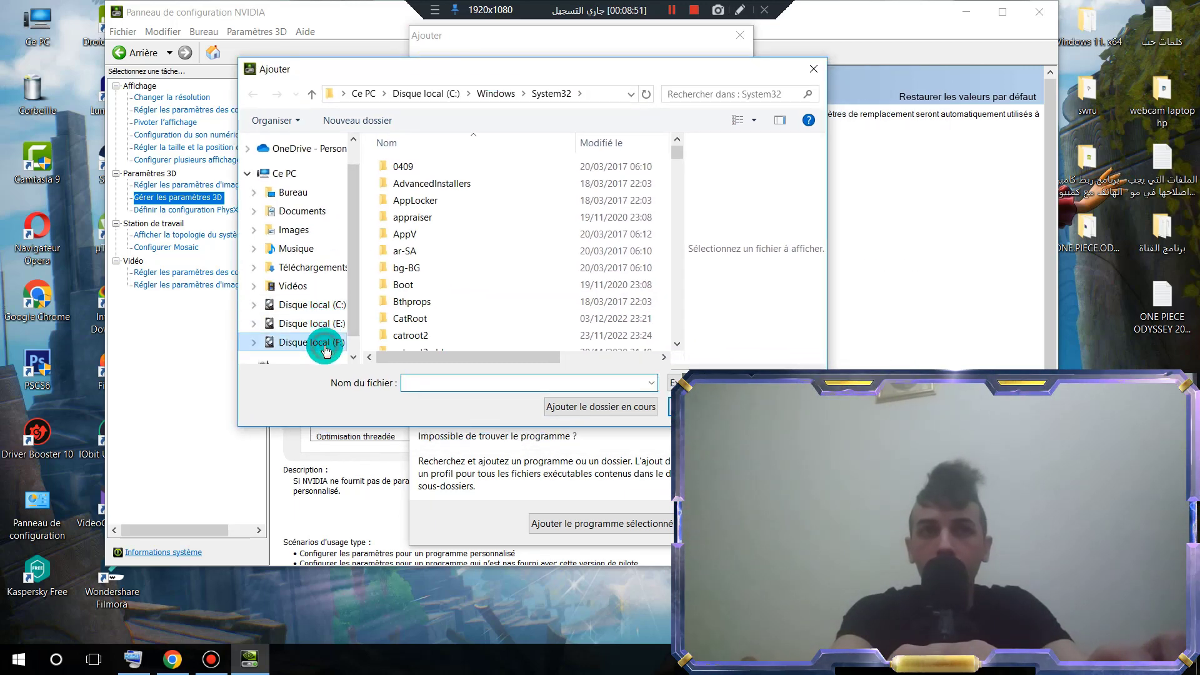
{"action": "double_click", "coordinate": [442, 236]}
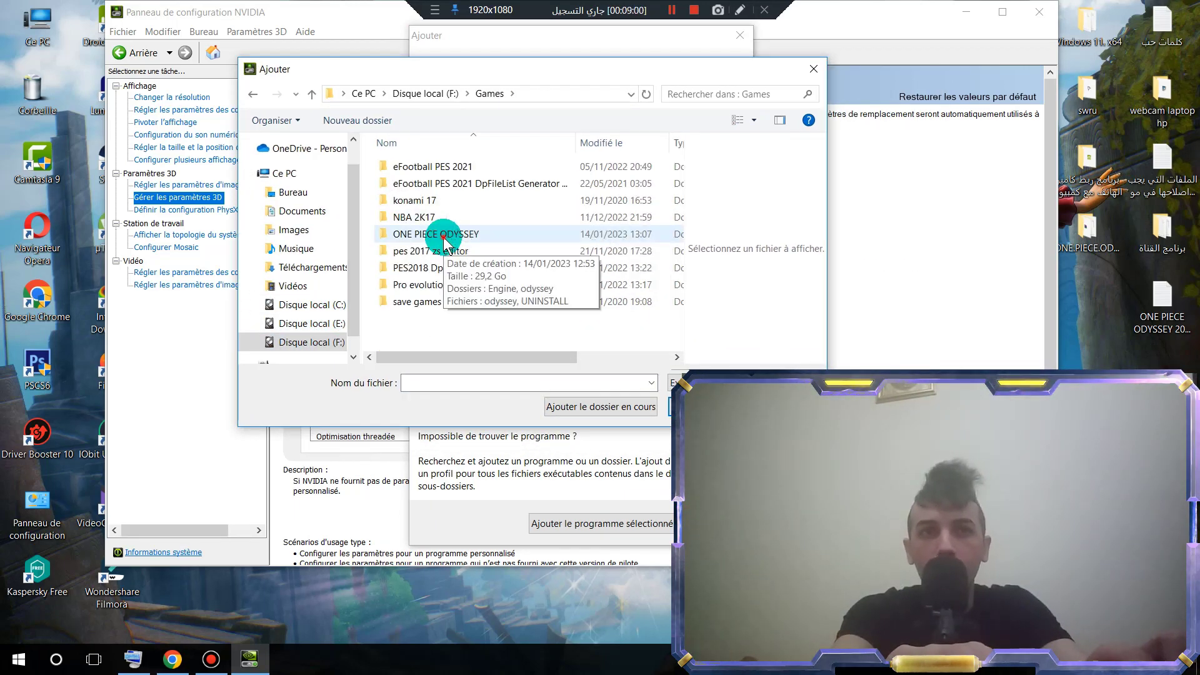
{"action": "double_click", "coordinate": [444, 237]}
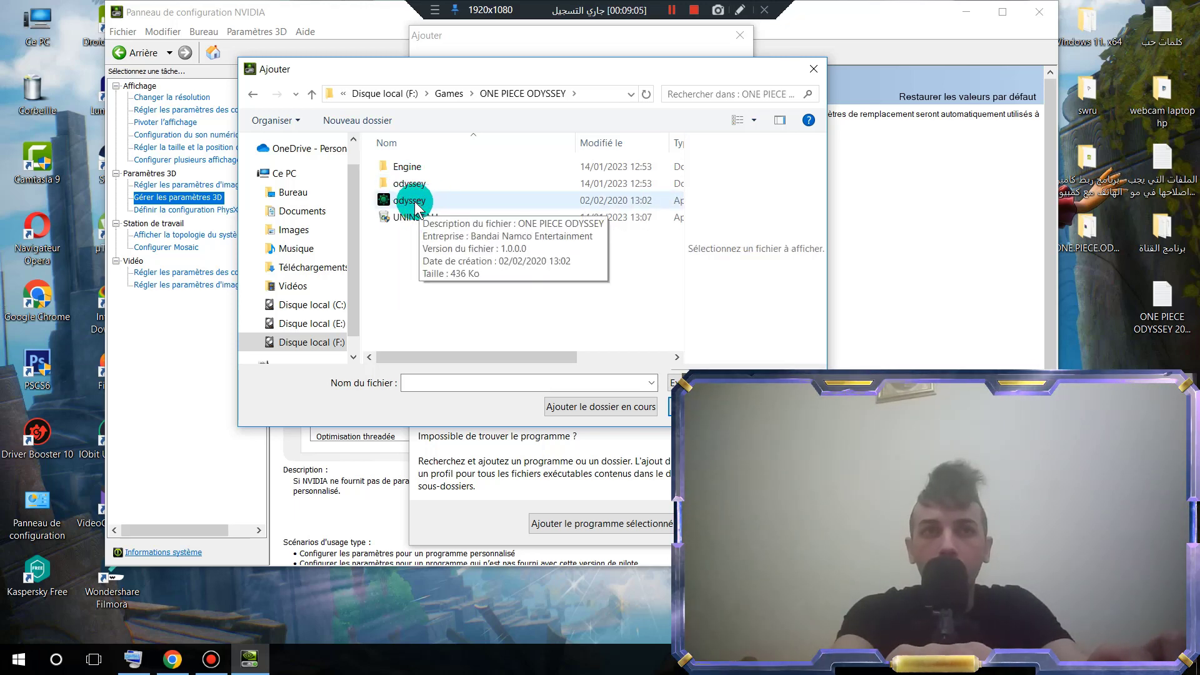
{"action": "double_click", "coordinate": [415, 200]}
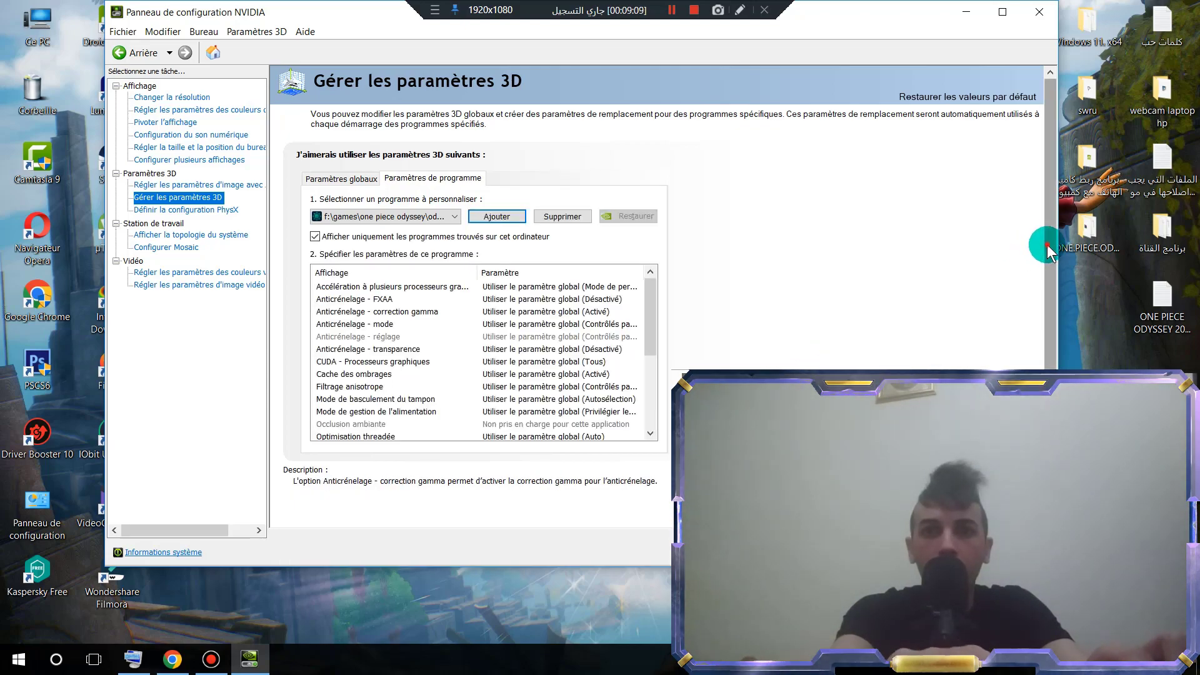
{"action": "scroll", "coordinate": [1050, 246], "scroll_direction": "down", "scroll_amount": 3}
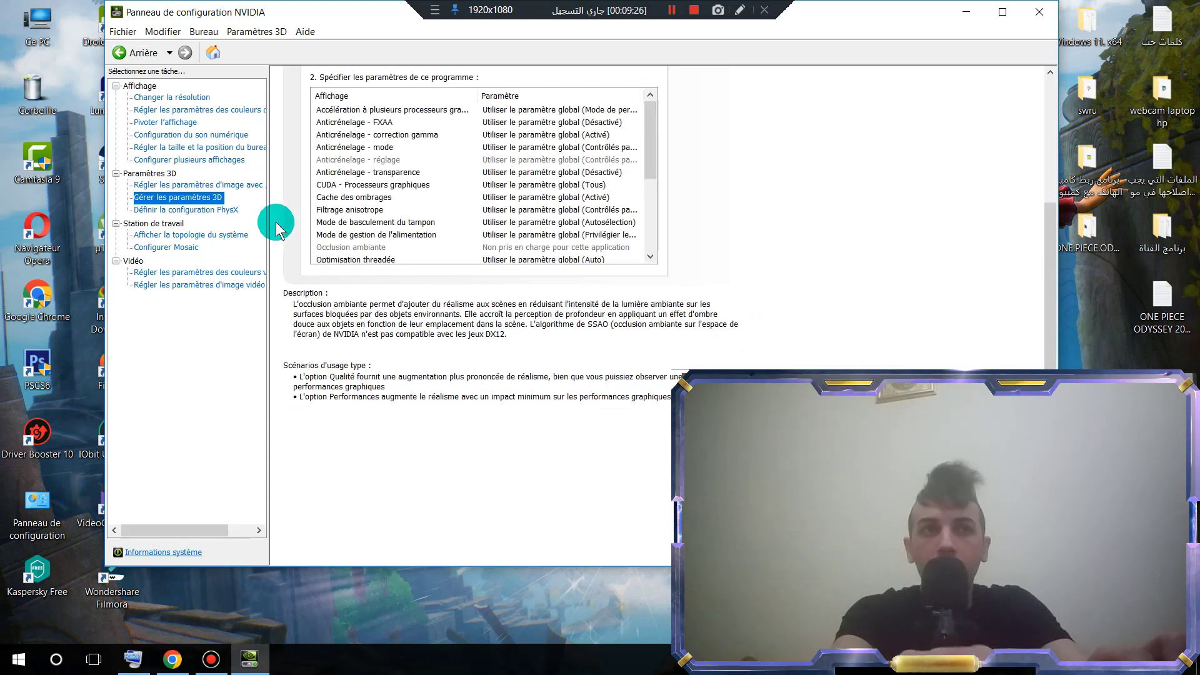
- Select Quadro 2000M as the PhysX processor and close the NVIDIA Control Panel
{"action": "left_click", "coordinate": [228, 213]}
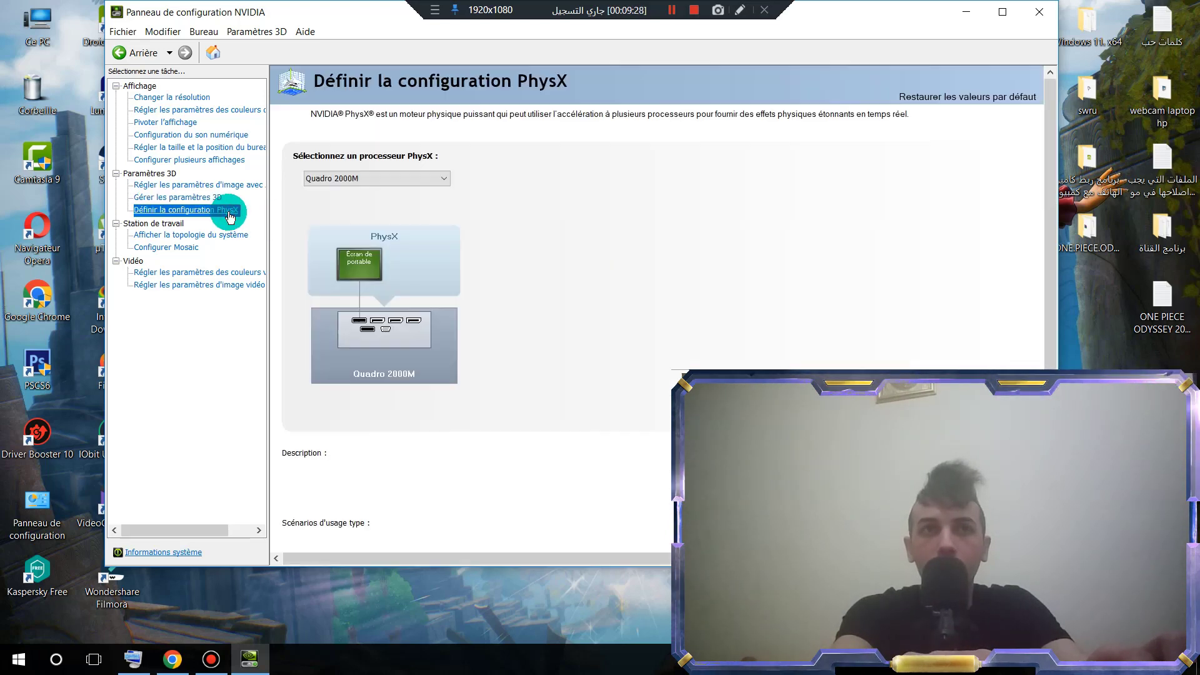
{"action": "left_click", "coordinate": [348, 180]}
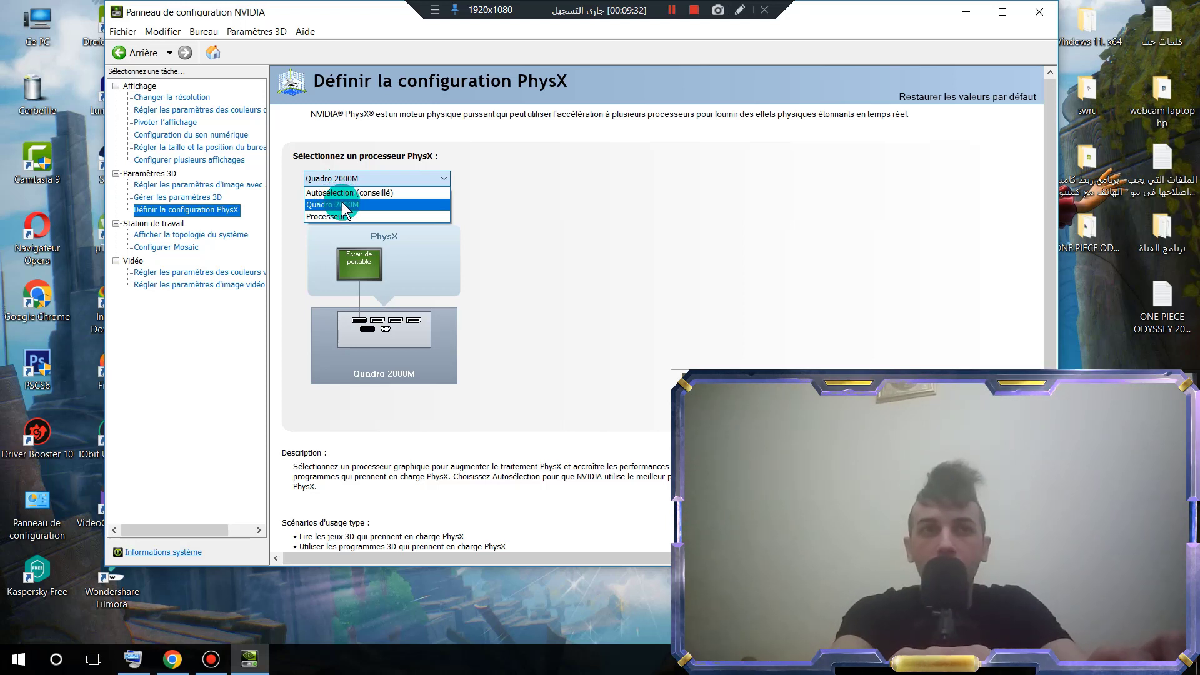
{"action": "left_click", "coordinate": [825, 227]}
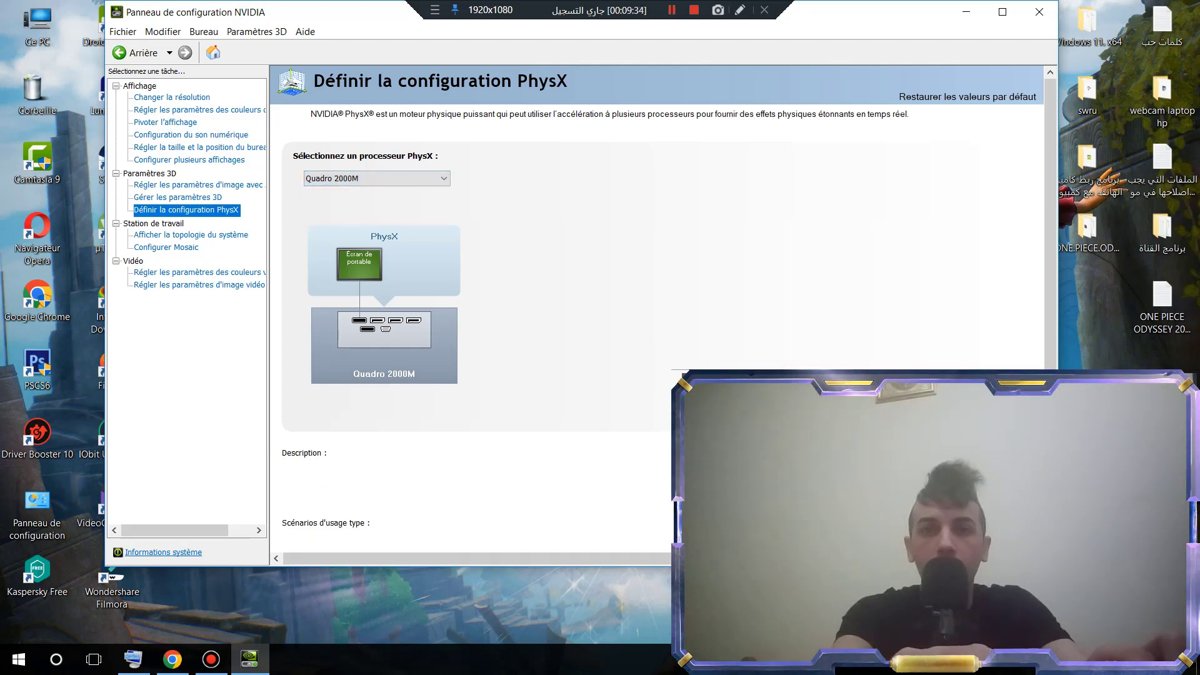
{"action": "left_click", "coordinate": [1040, 9]}
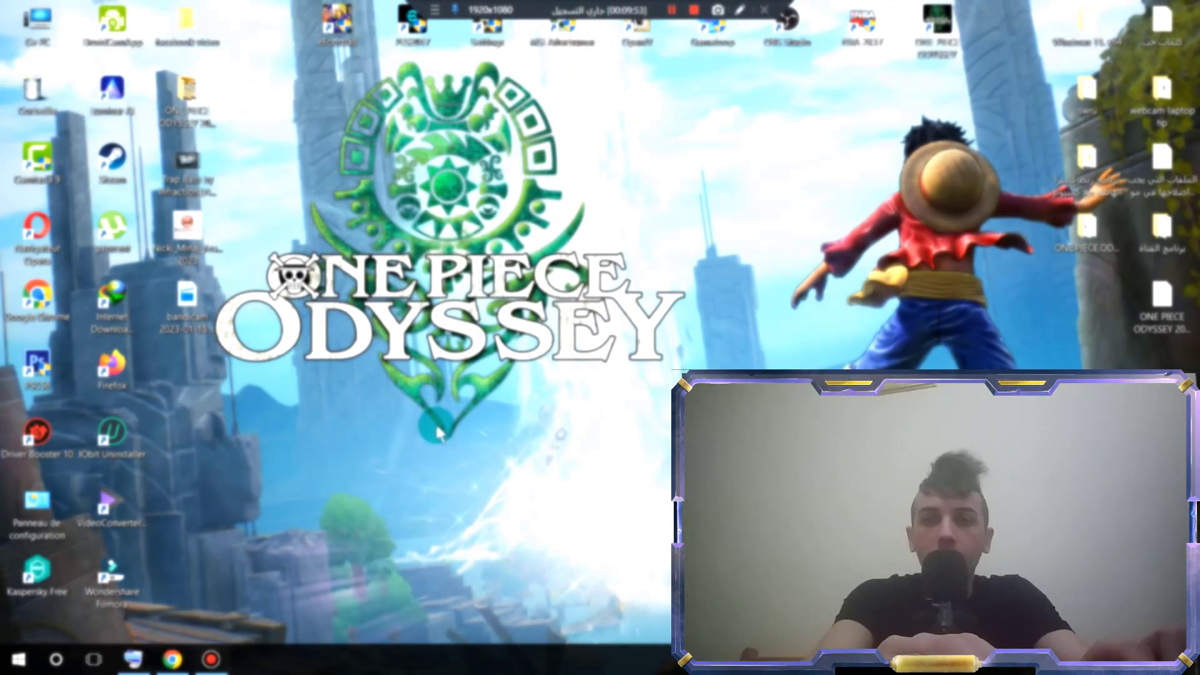